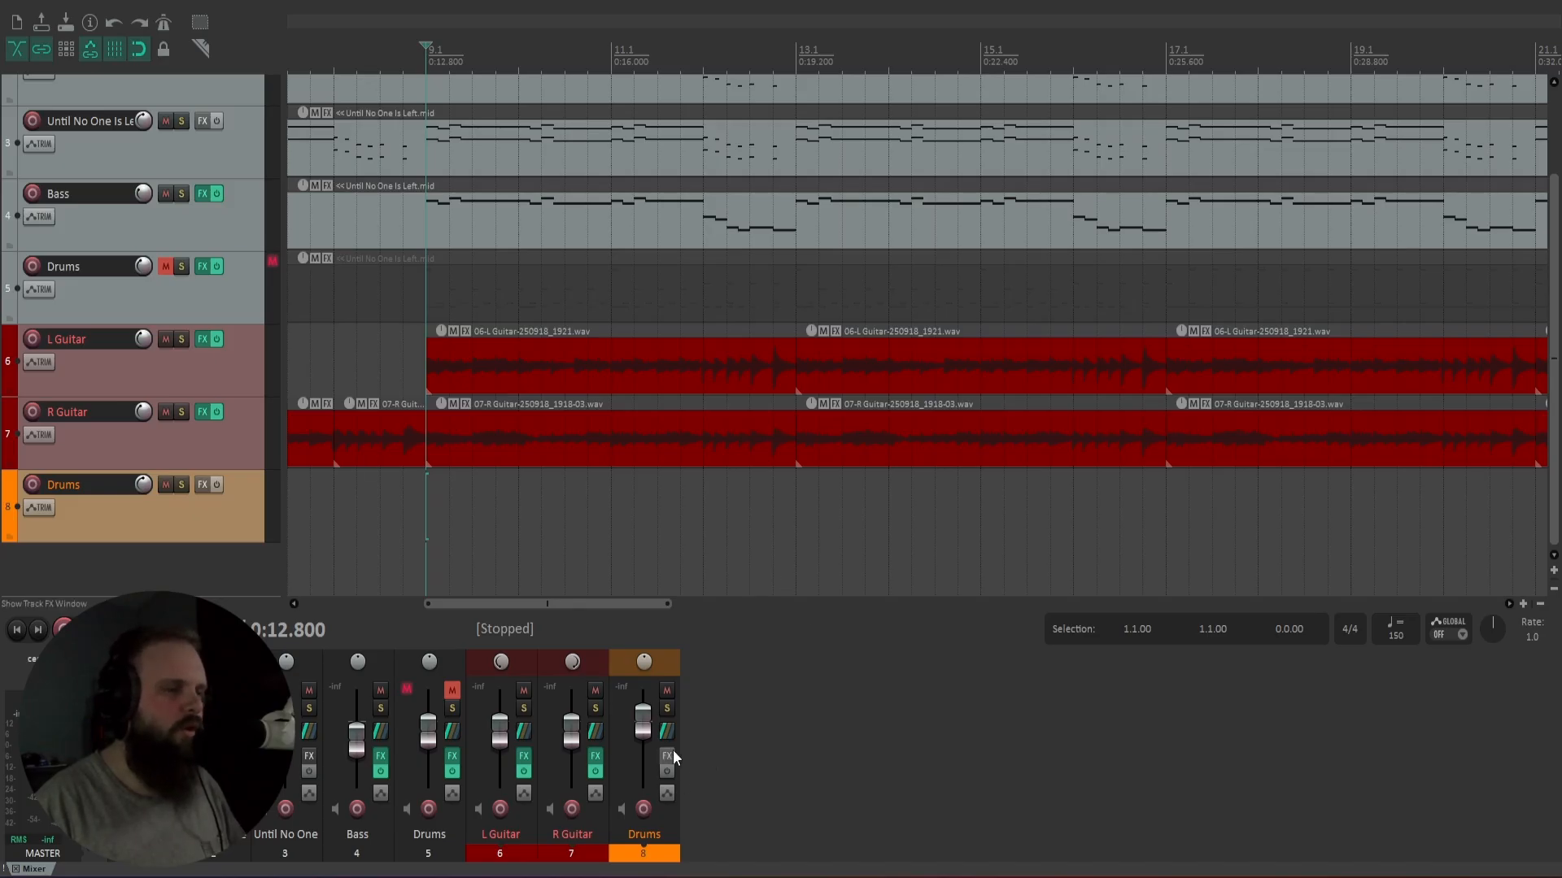
scroll(771, 738, "down", 1)
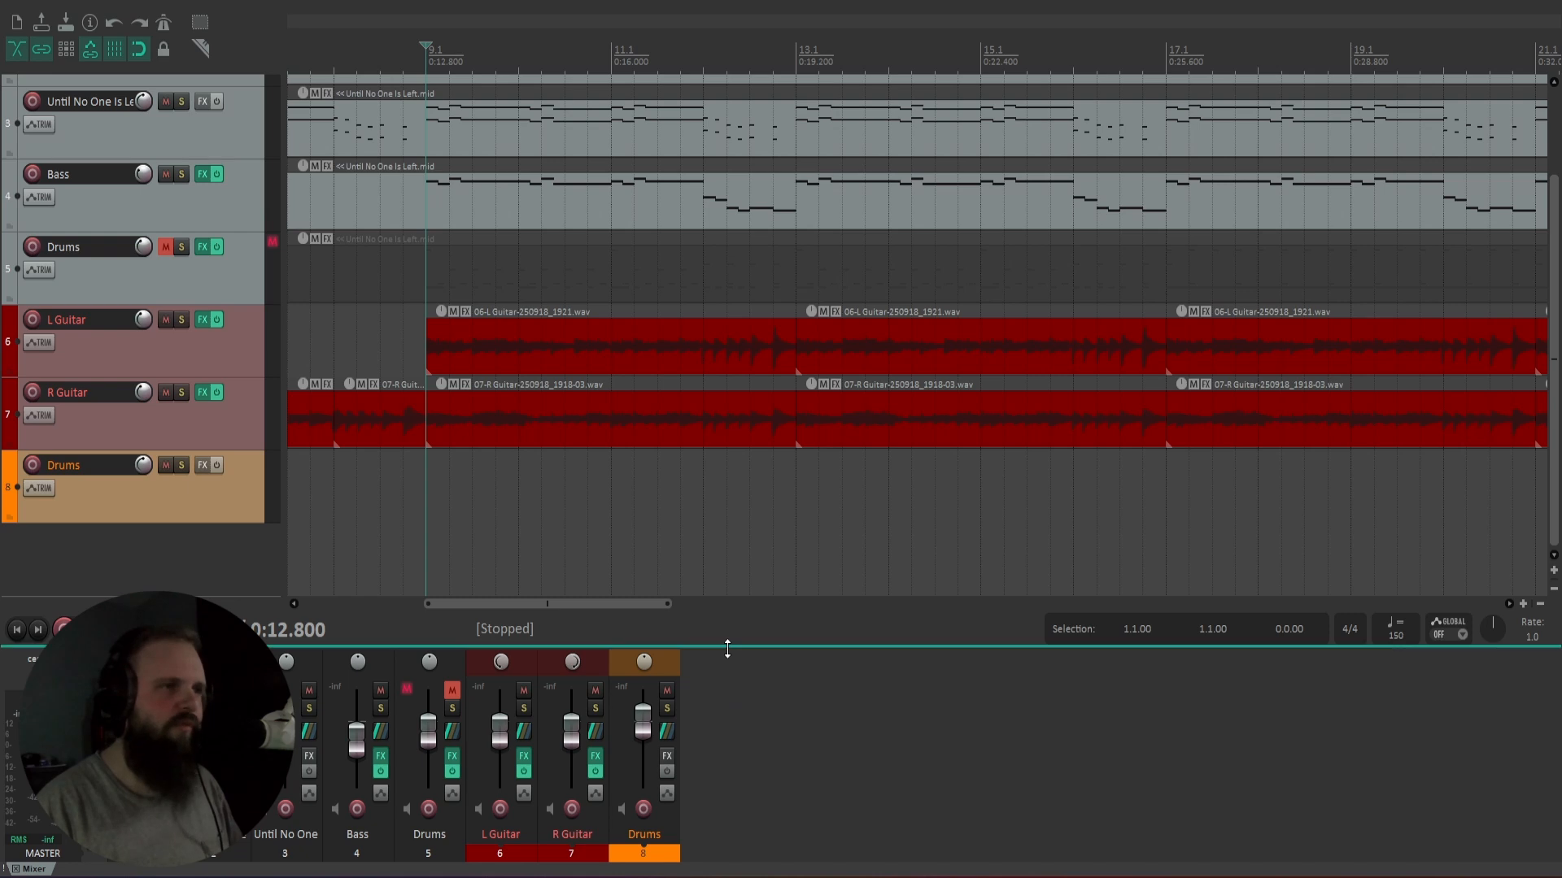
double_click(740, 711)
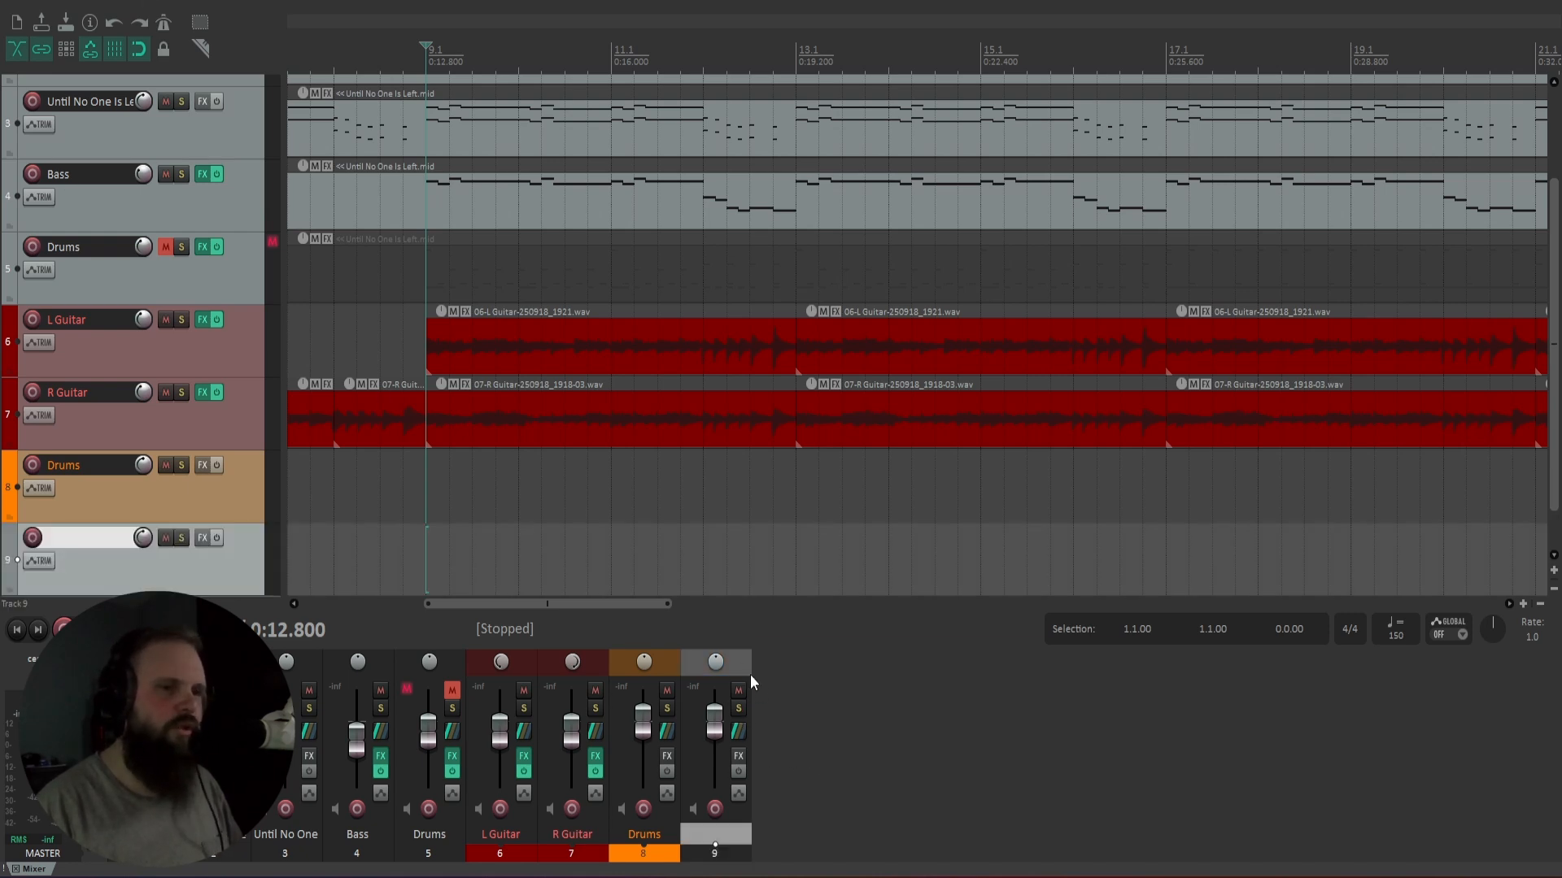
key("ctrl+z")
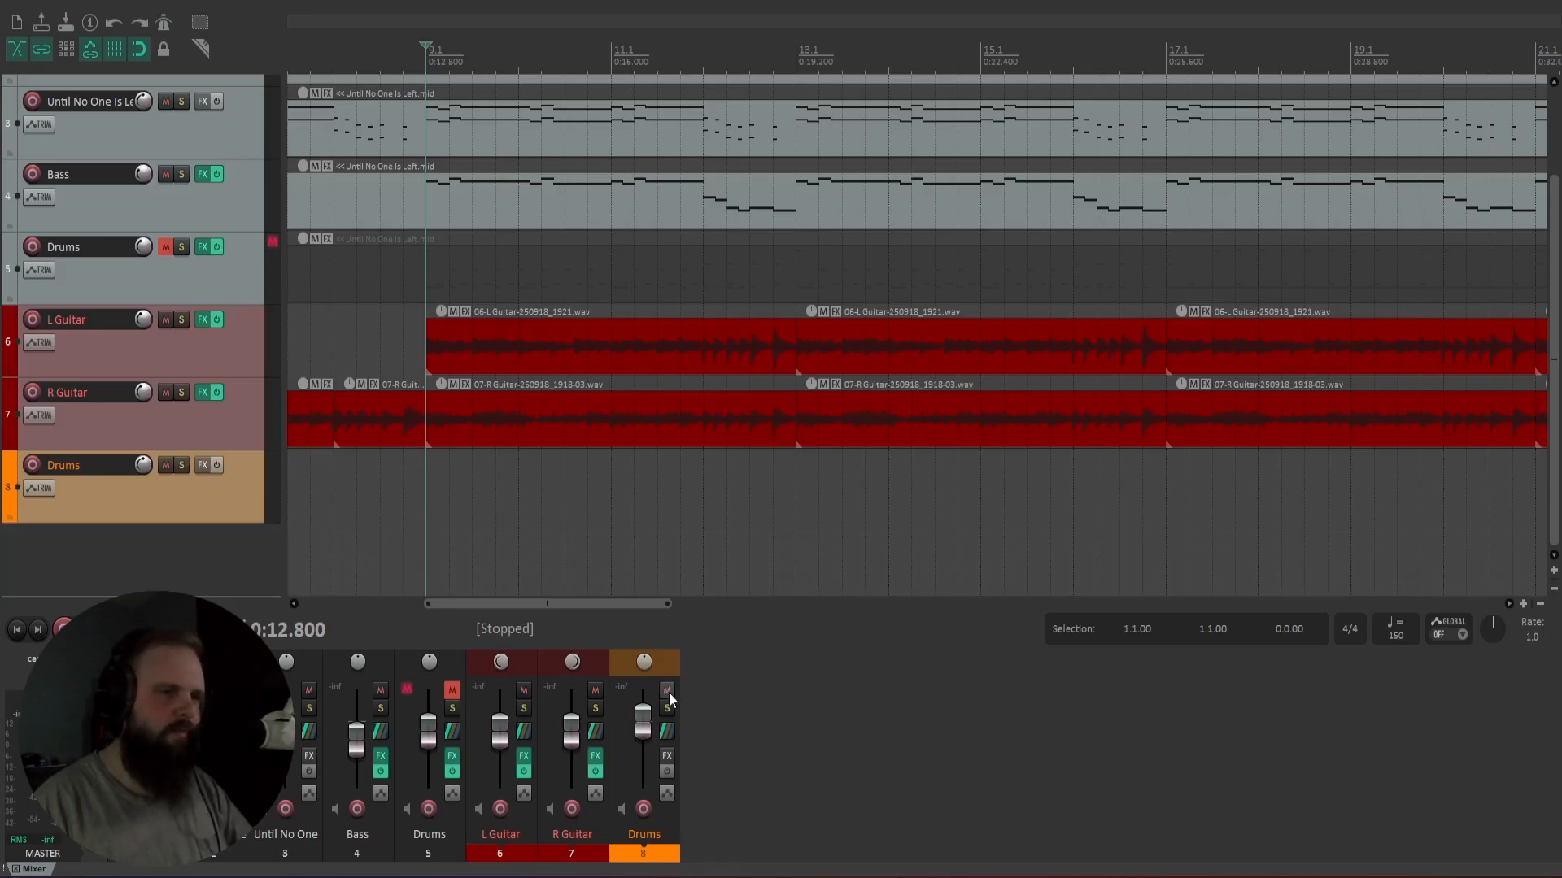
left_click(676, 661)
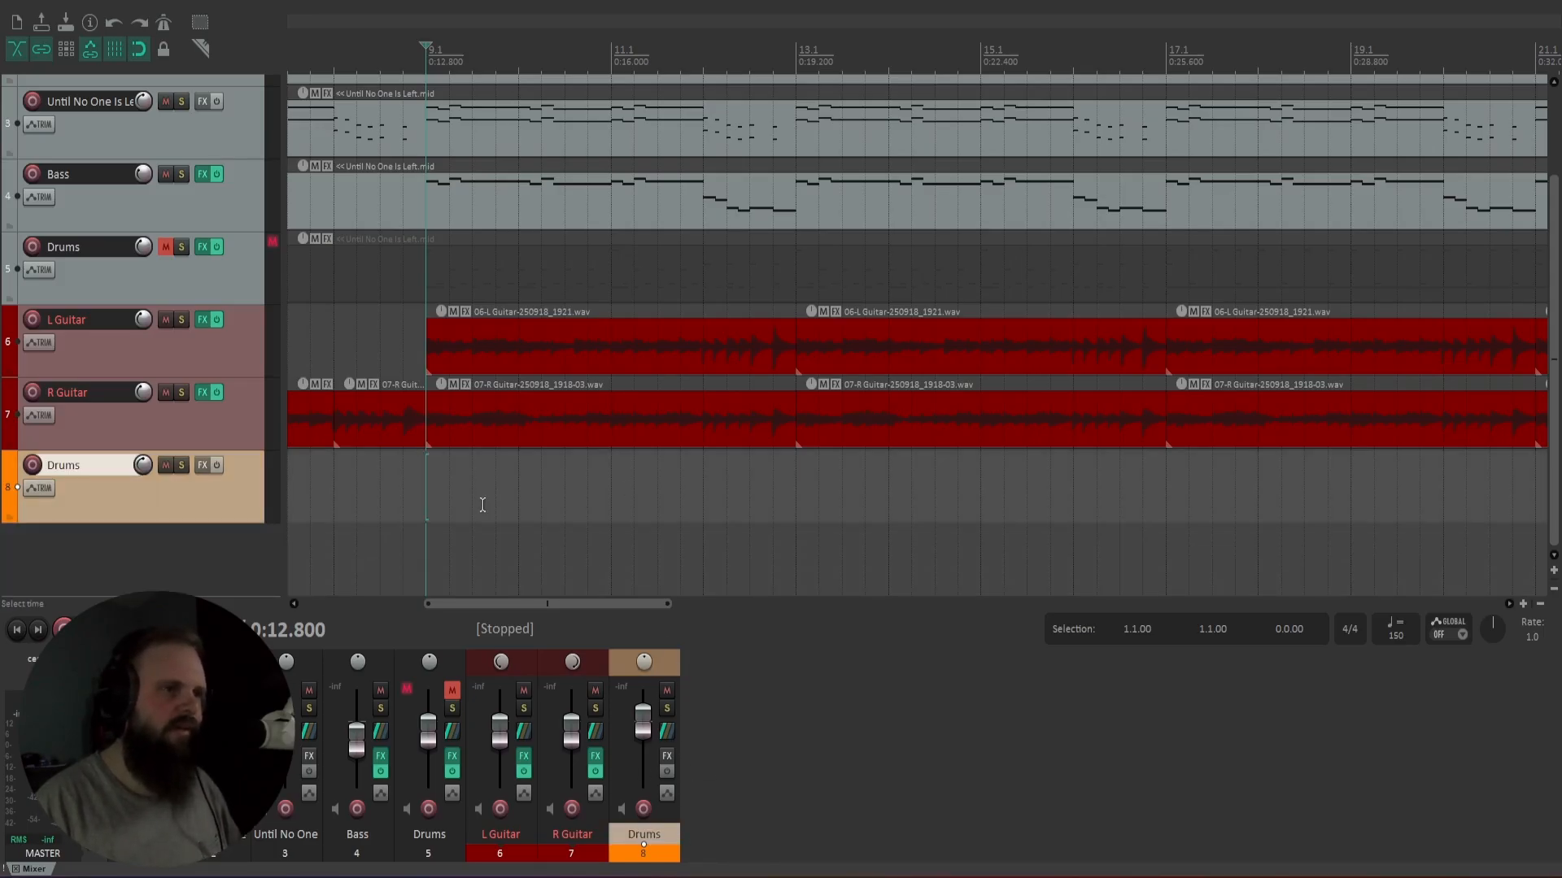
left_click_drag(482, 505, 714, 501)
key("ctrl+z")
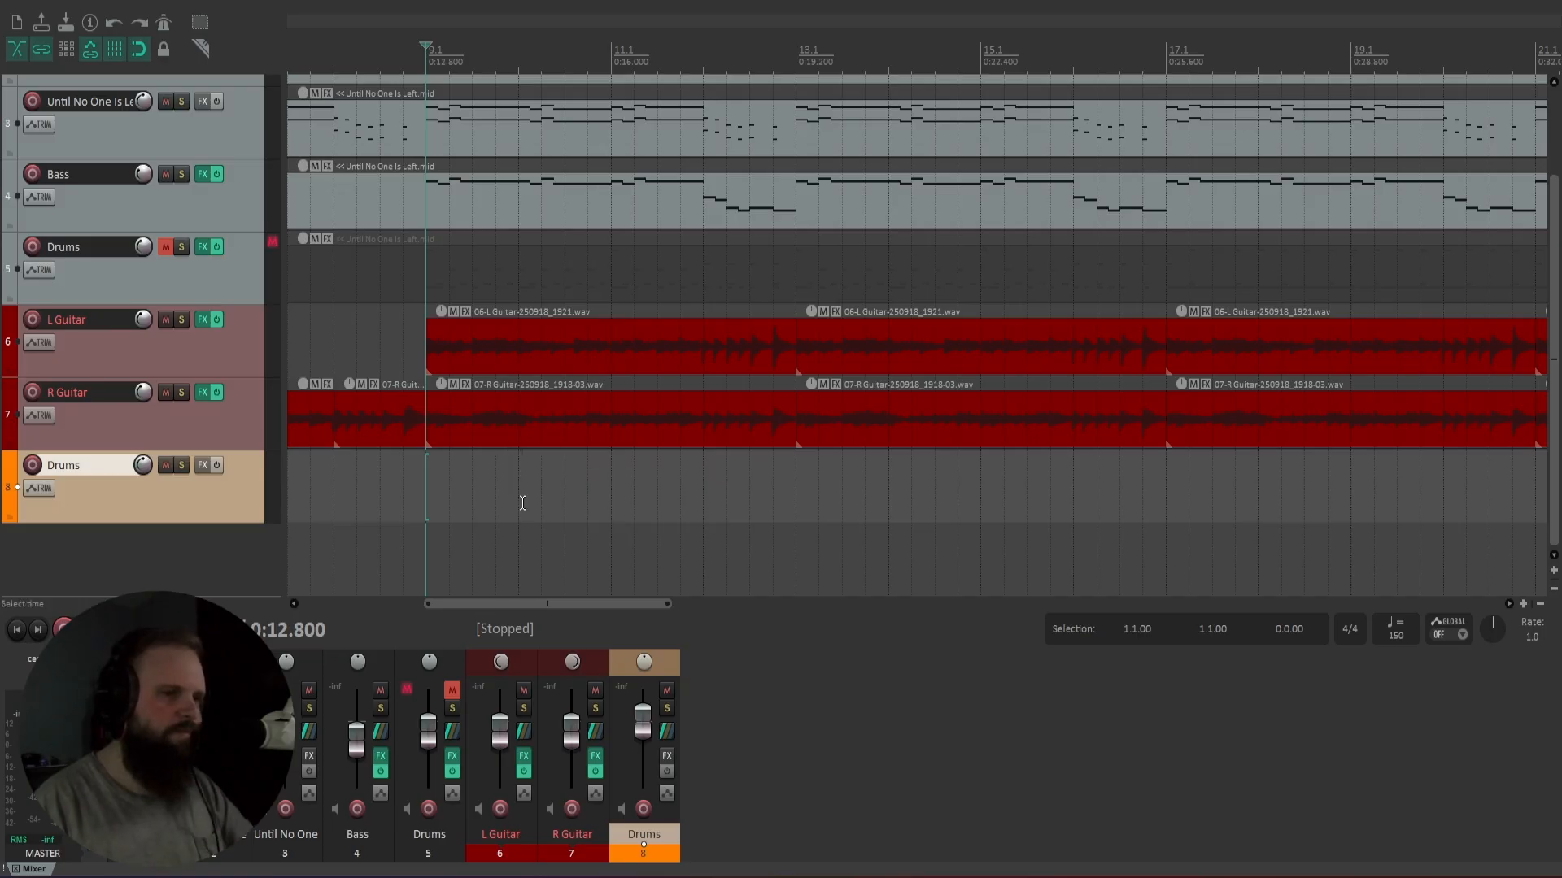
- Add an effect plugin to the orange Drums track on track 8
left_click(667, 756)
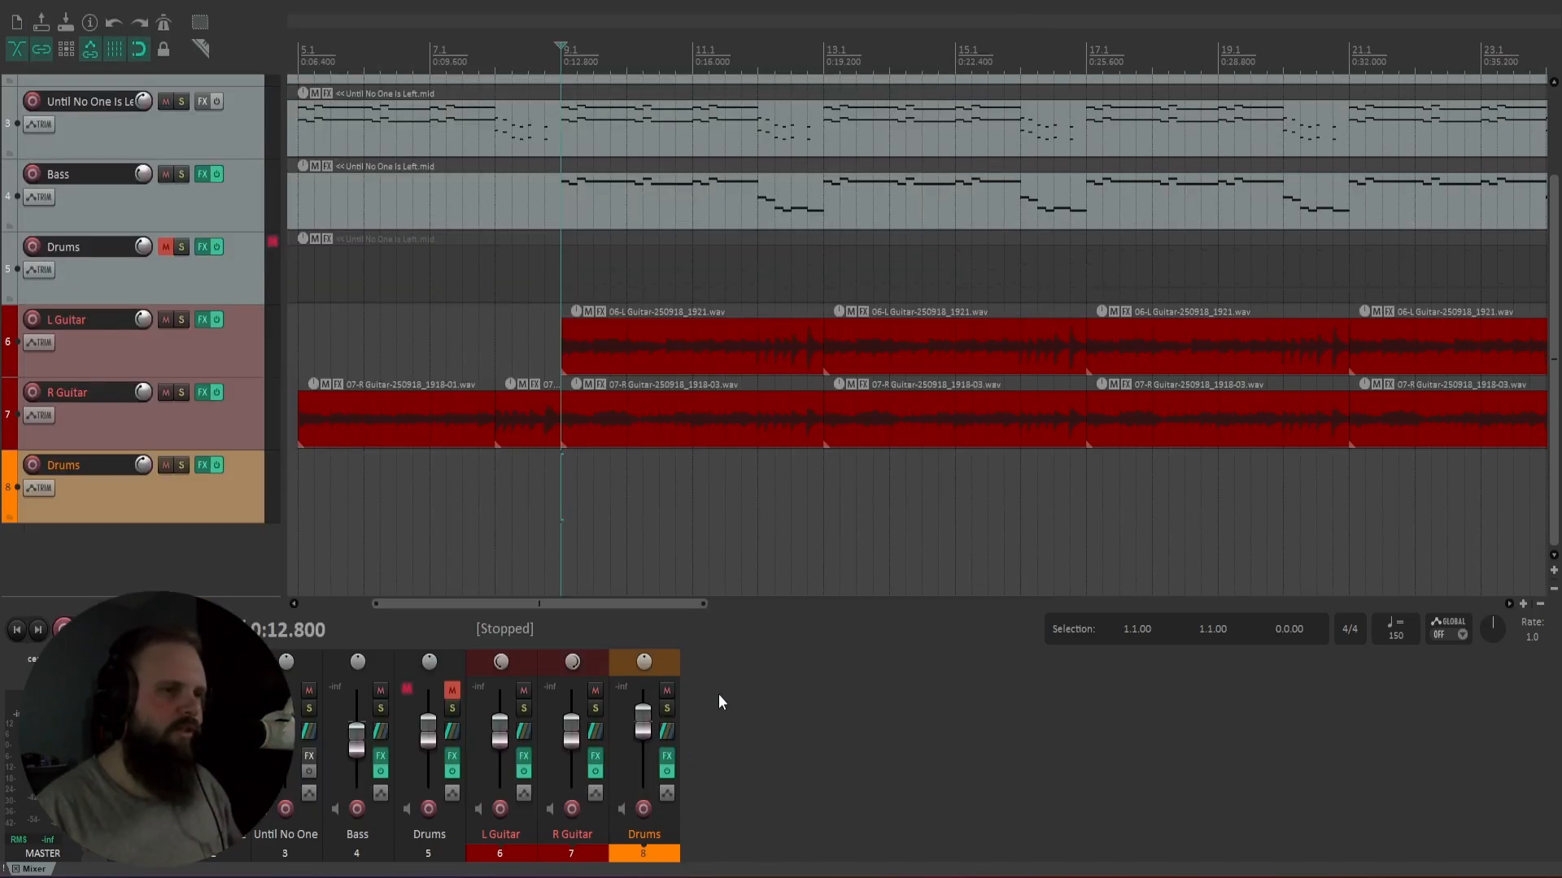
- Listen to the arrangement from bar 9, where the L Guitar part begins
left_click(609, 497)
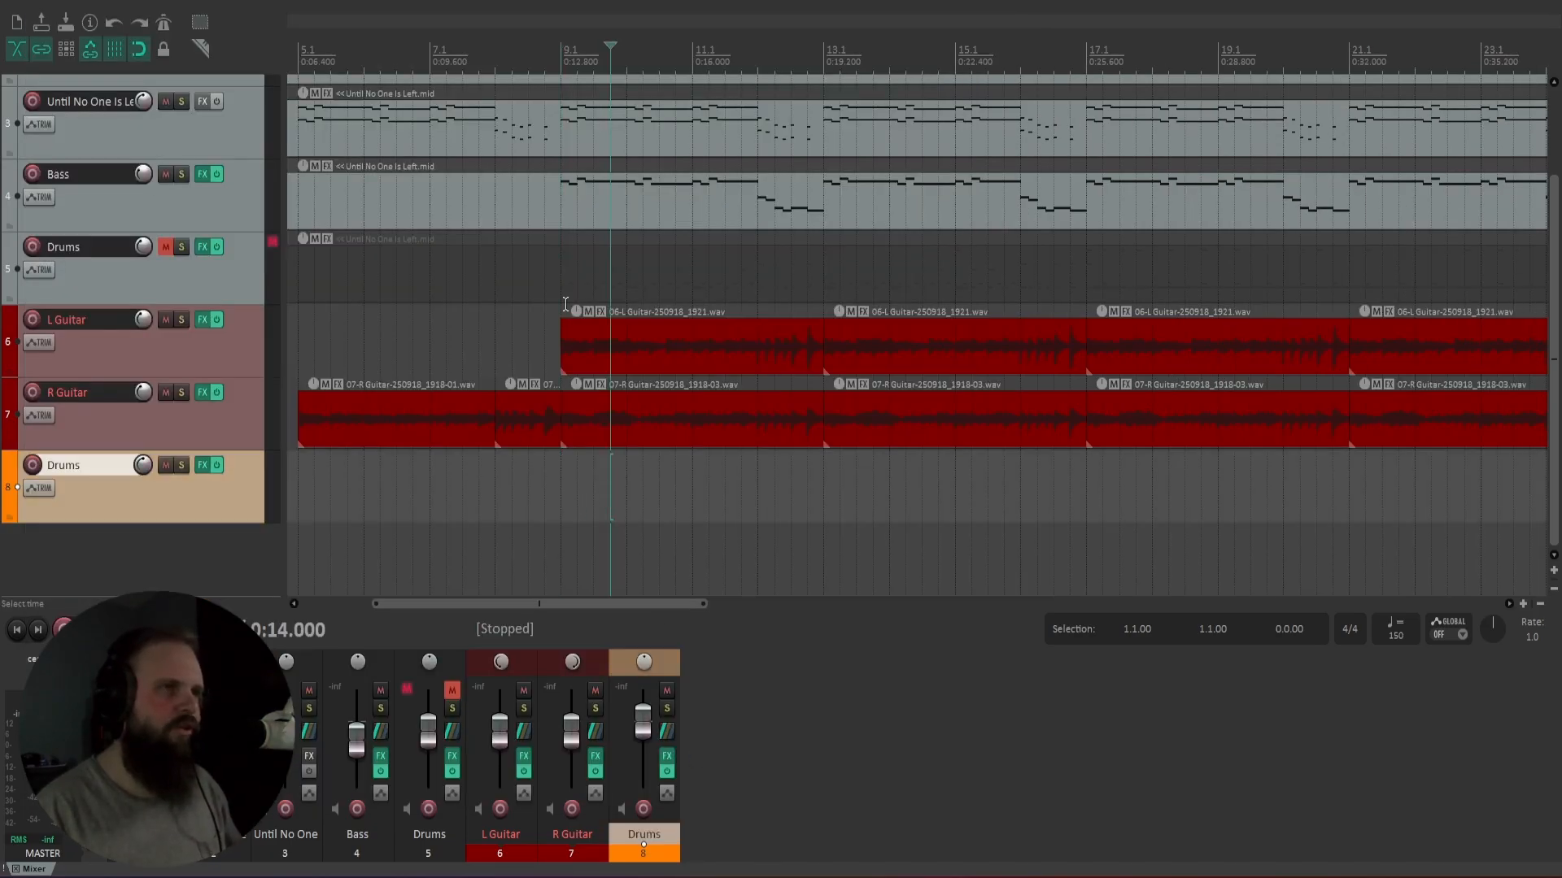
left_click(589, 352)
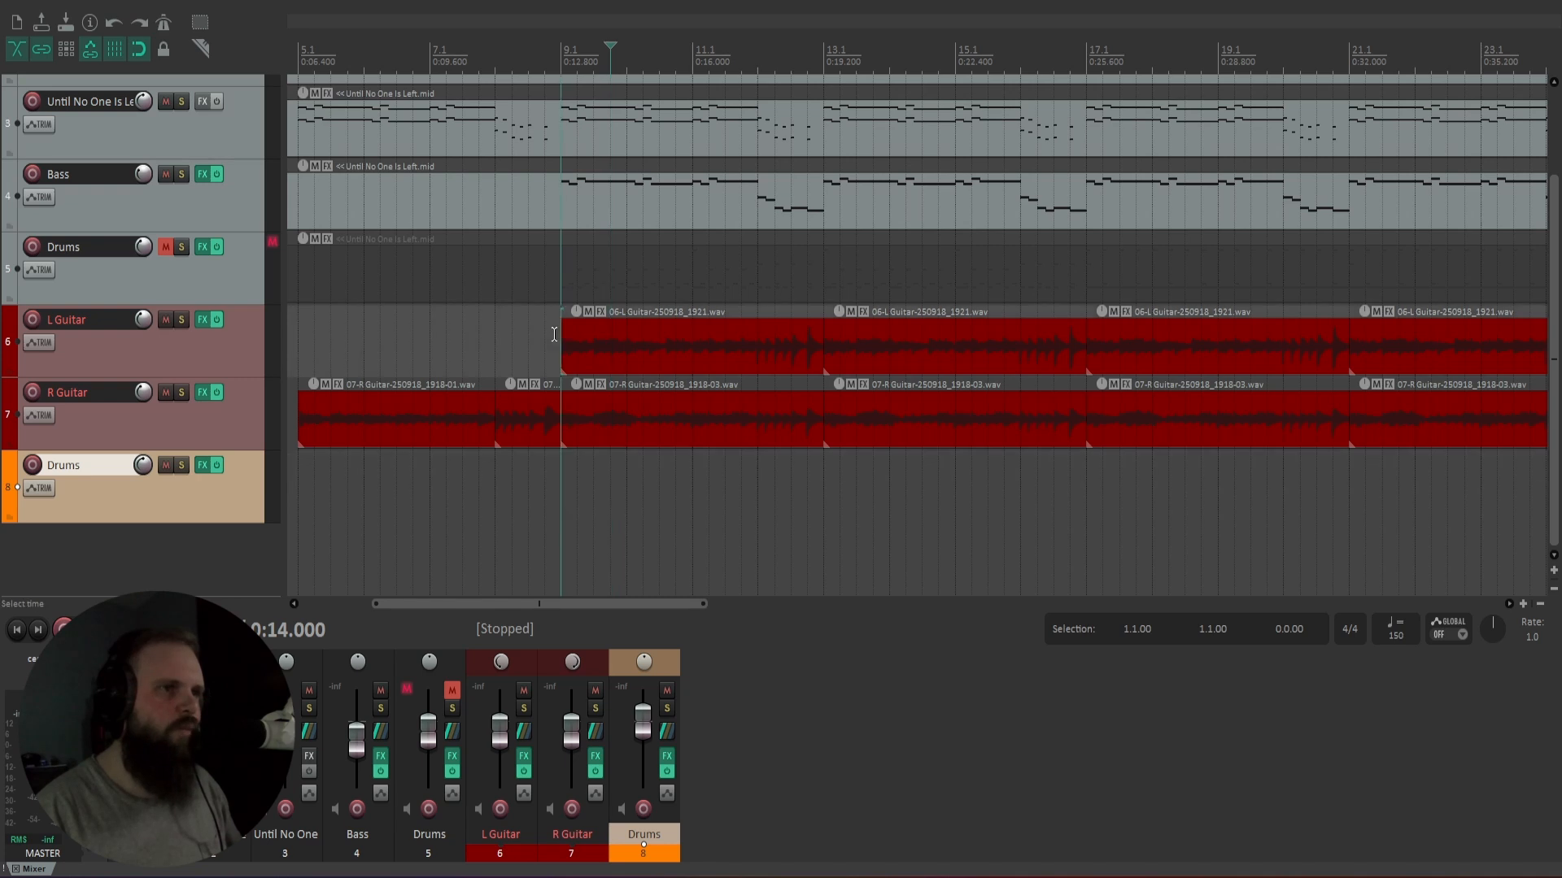
left_click_drag(626, 603, 651, 604)
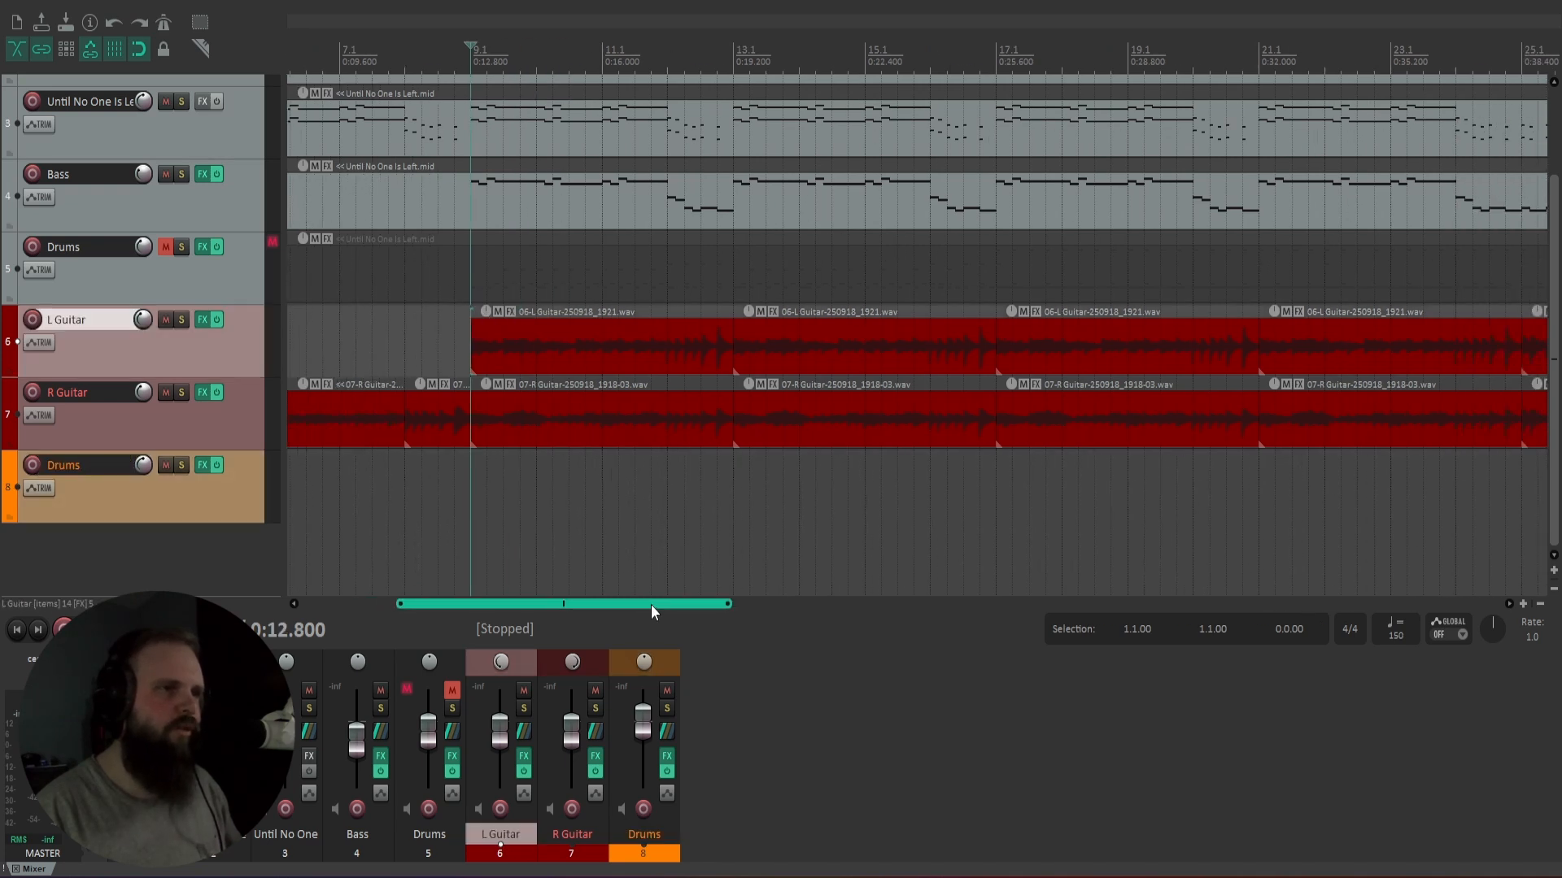
left_click(468, 353)
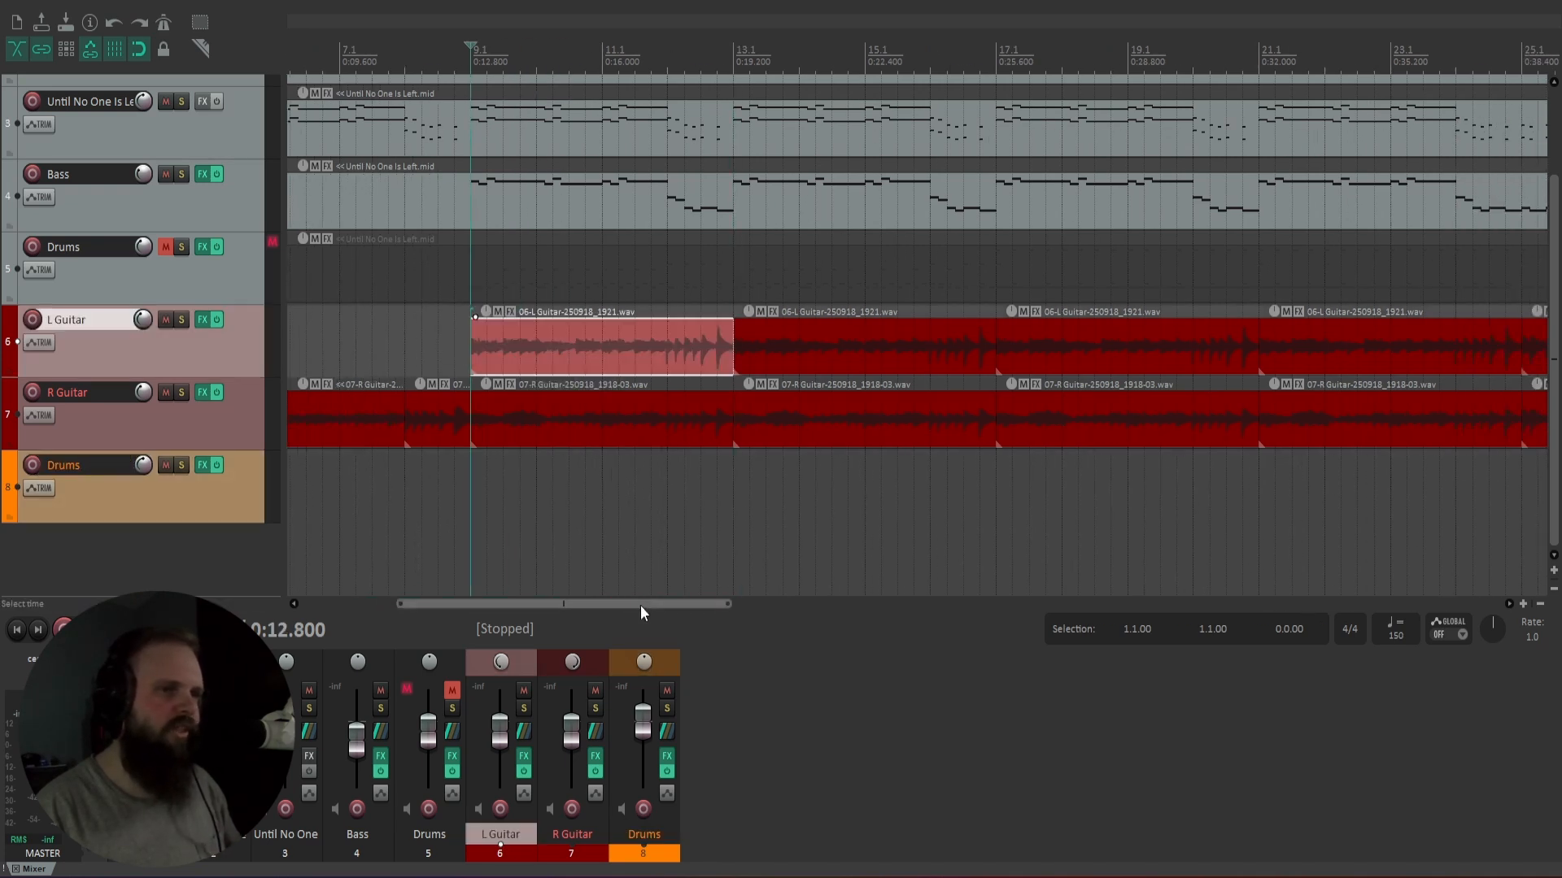
scroll(703, 518, "down", 3)
key("space")
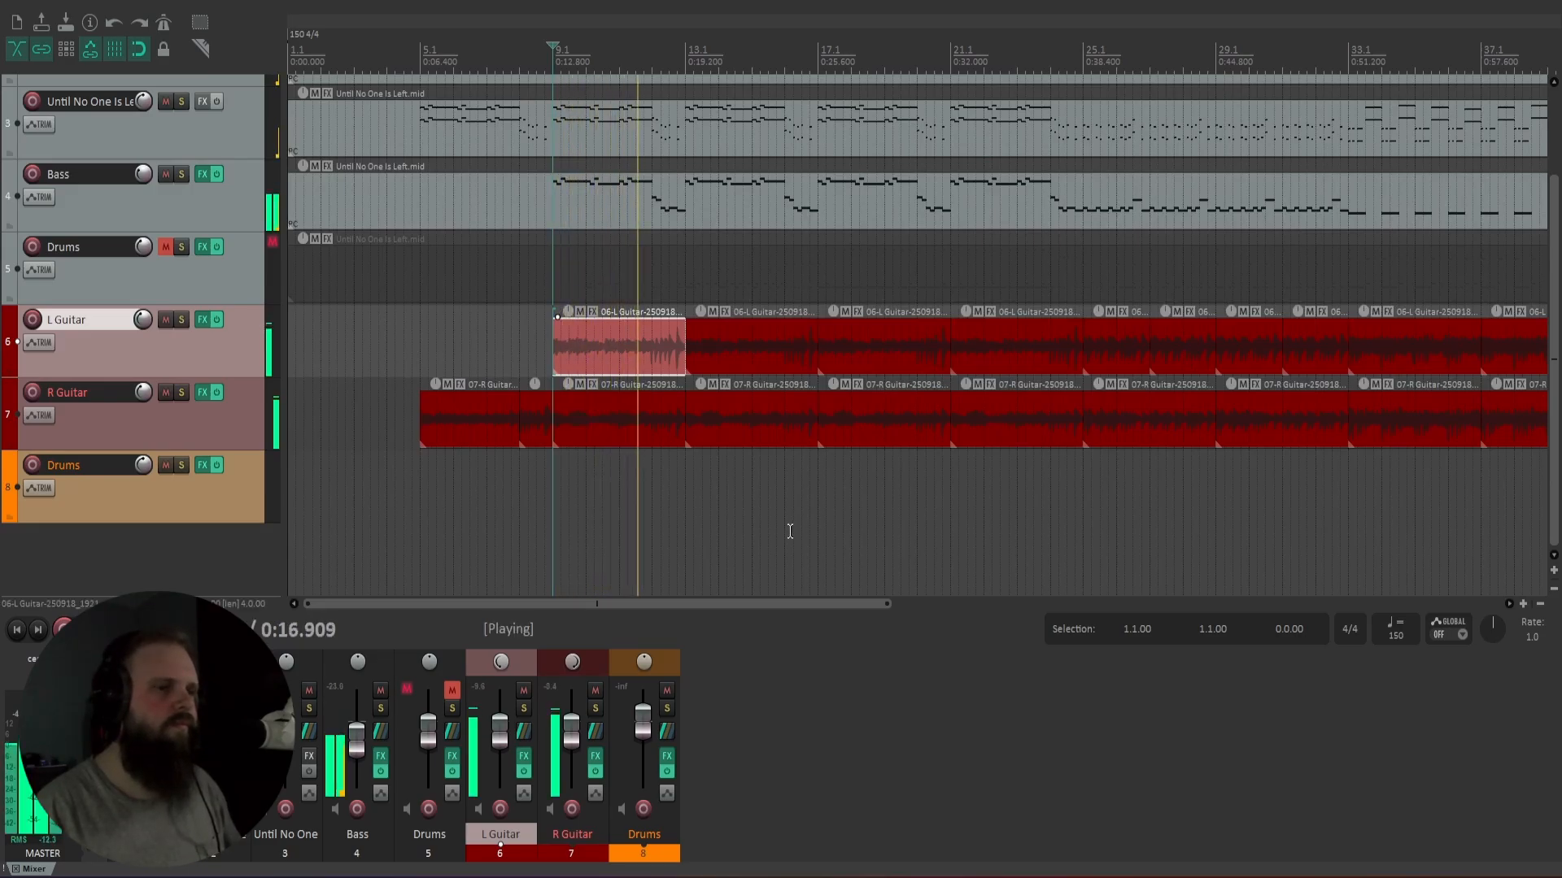
key("space")
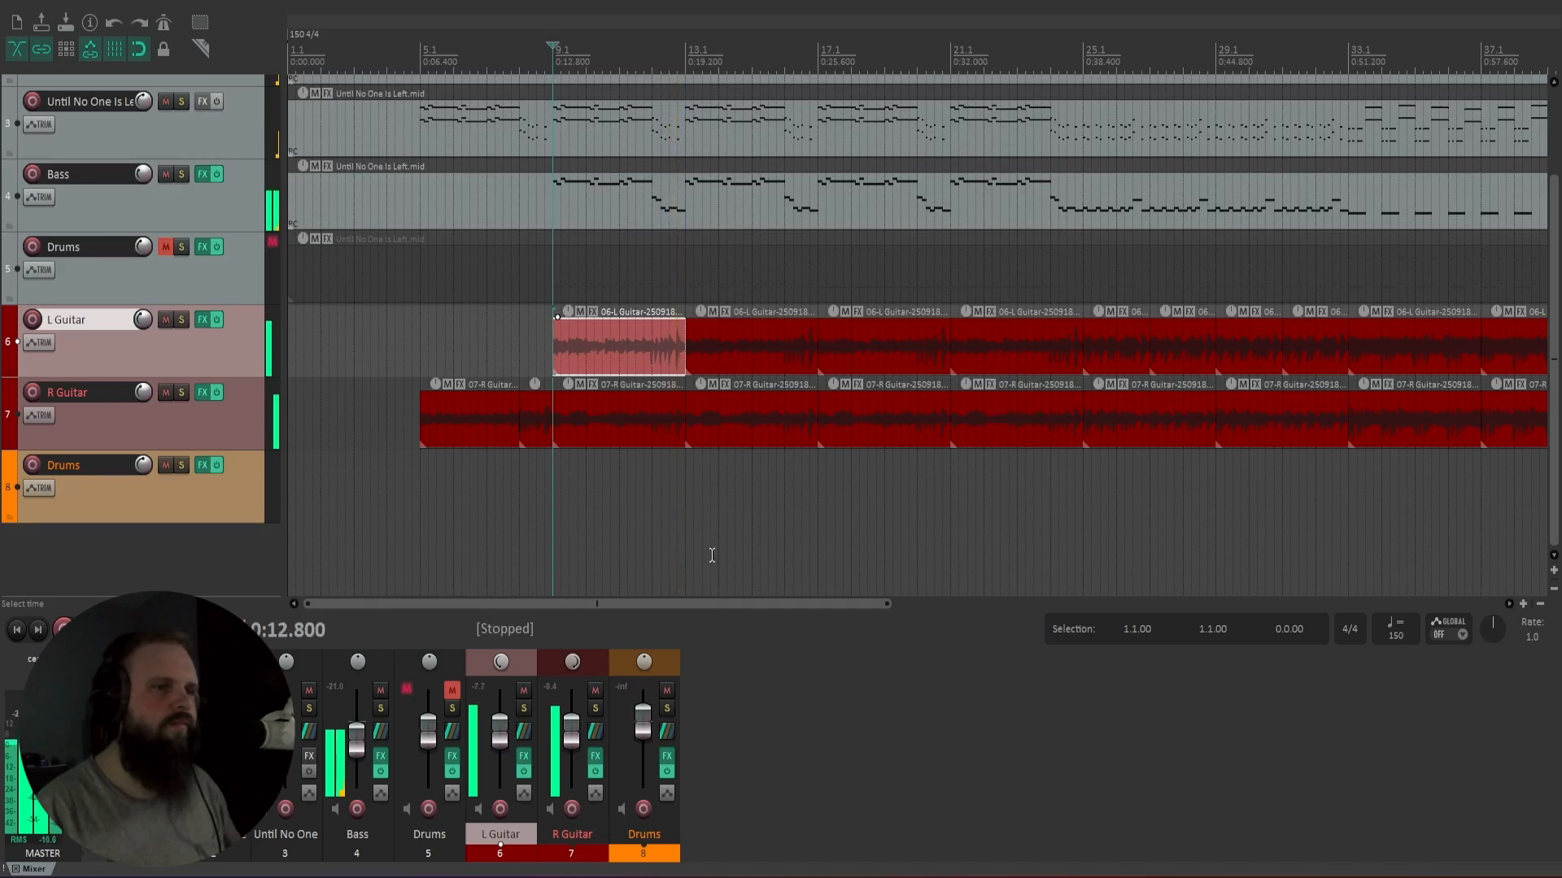
- Create an empty four-bar MIDI item on the orange Drums track from bar 9 to bar 13 and open it for note editing
scroll(813, 397, "up", 4)
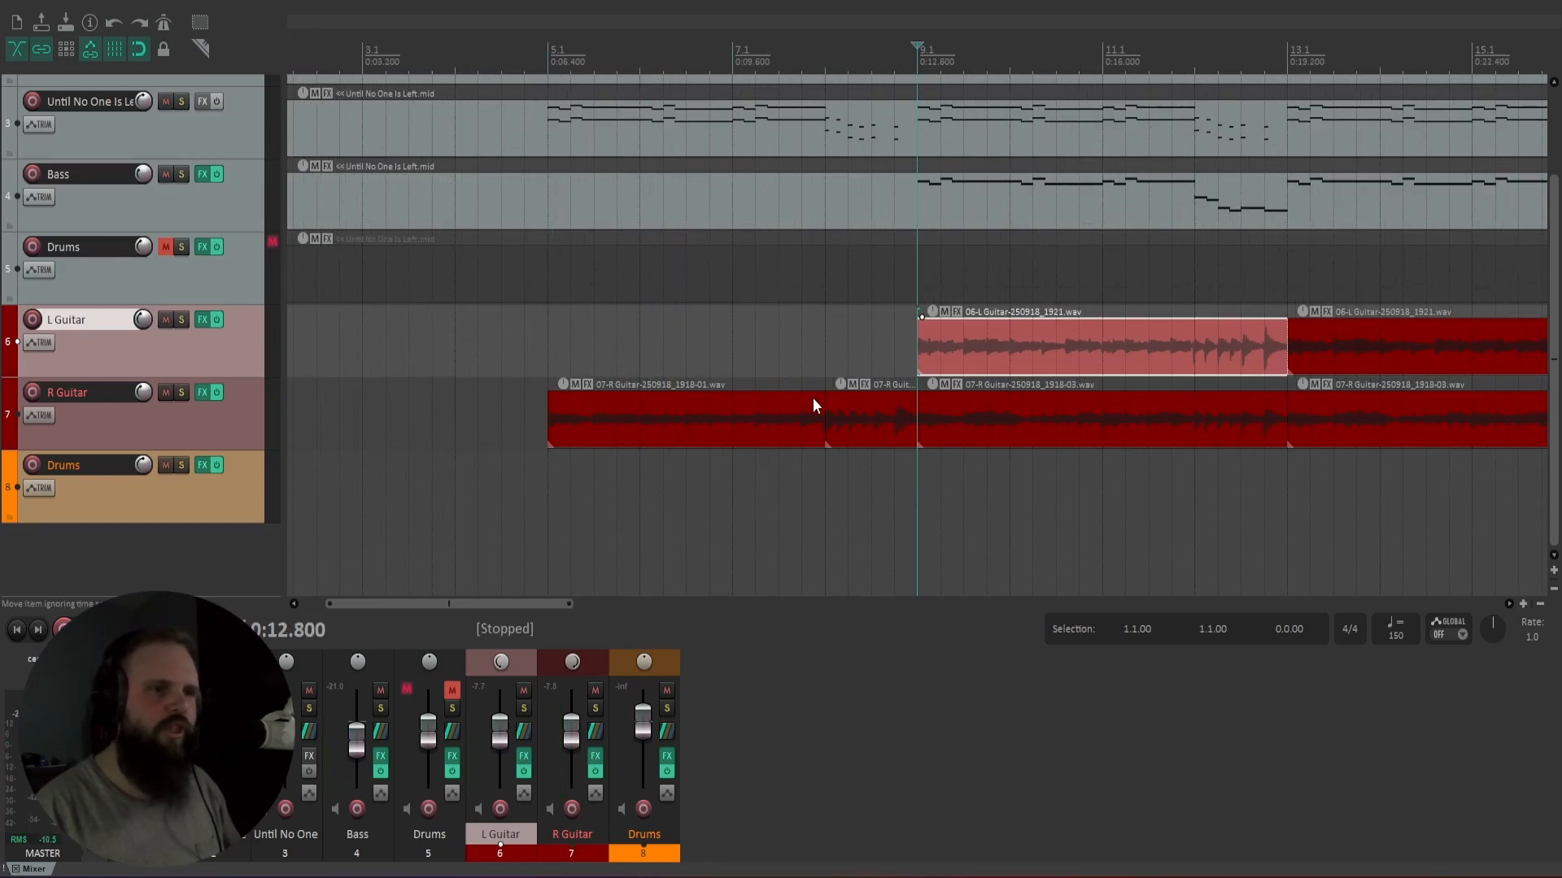
left_click_drag(483, 611, 579, 615)
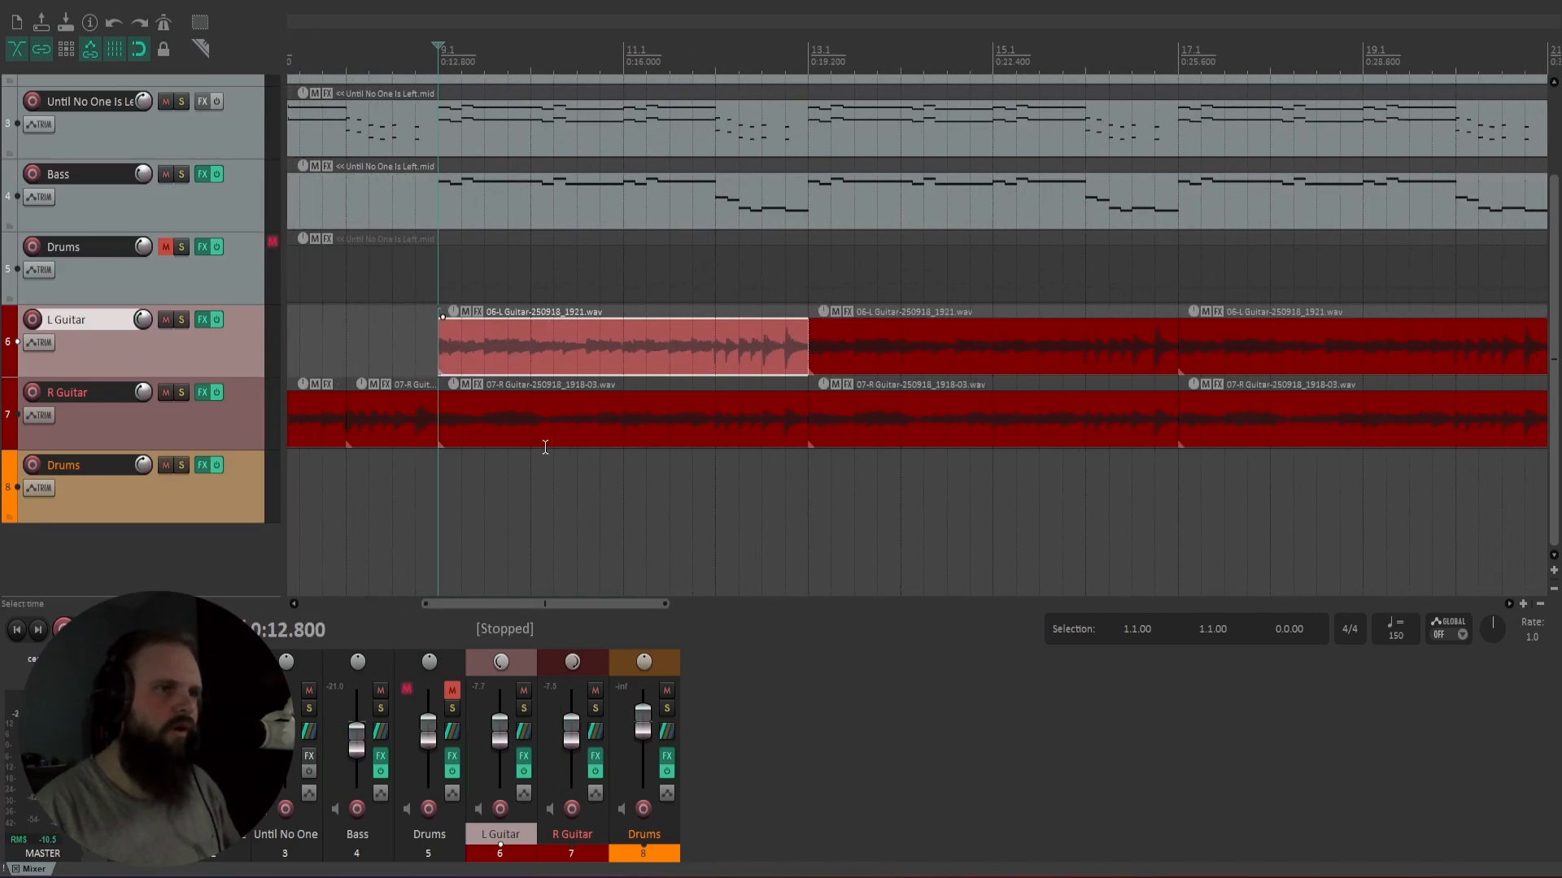
left_click_drag(592, 407, 659, 449)
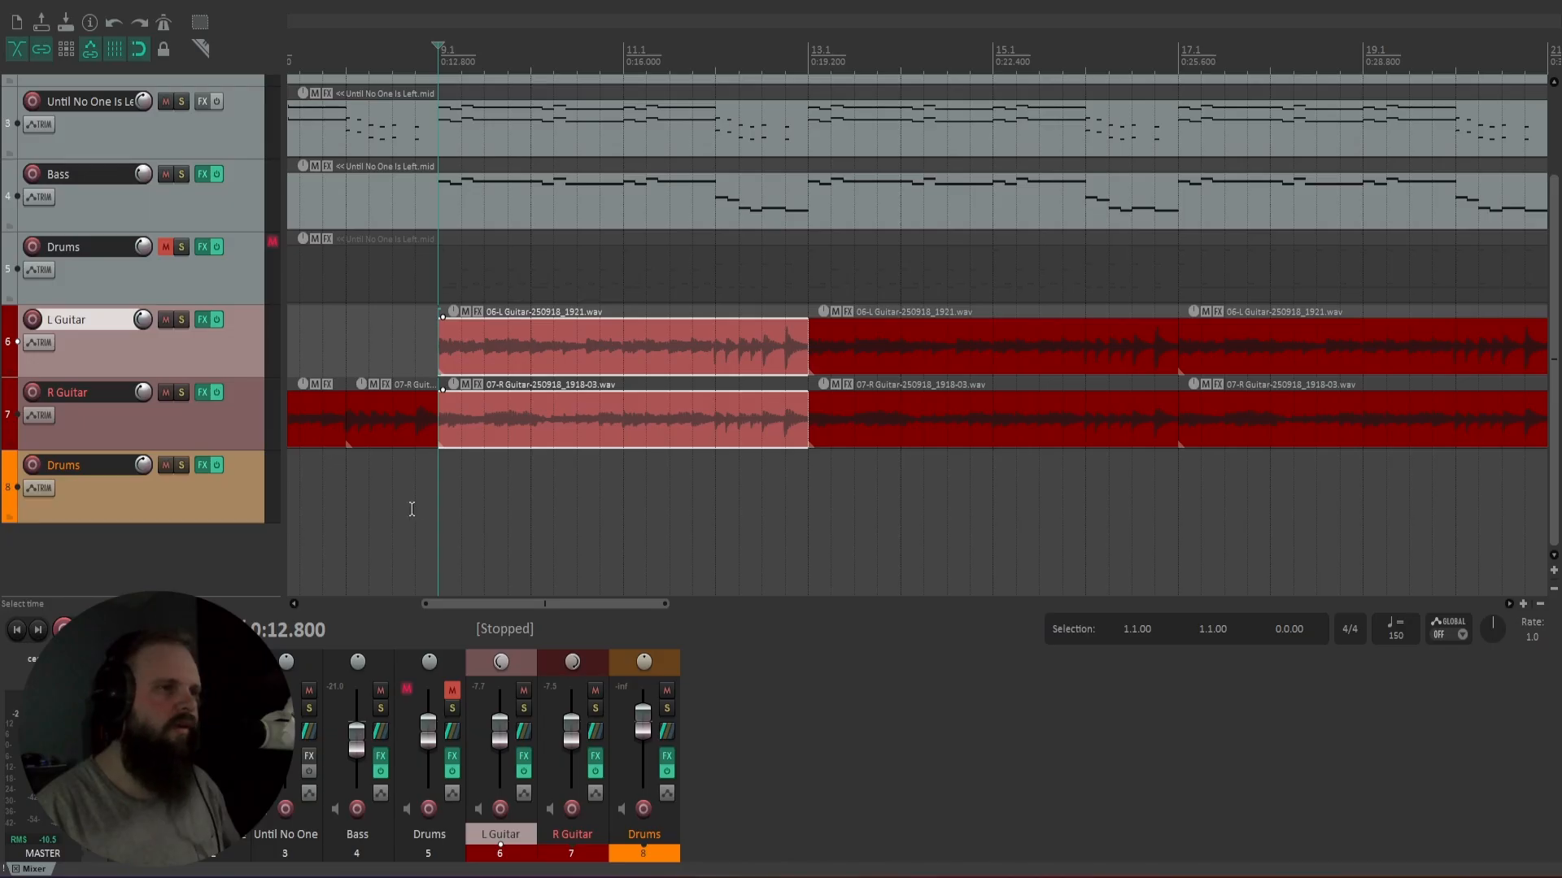
left_click(211, 511)
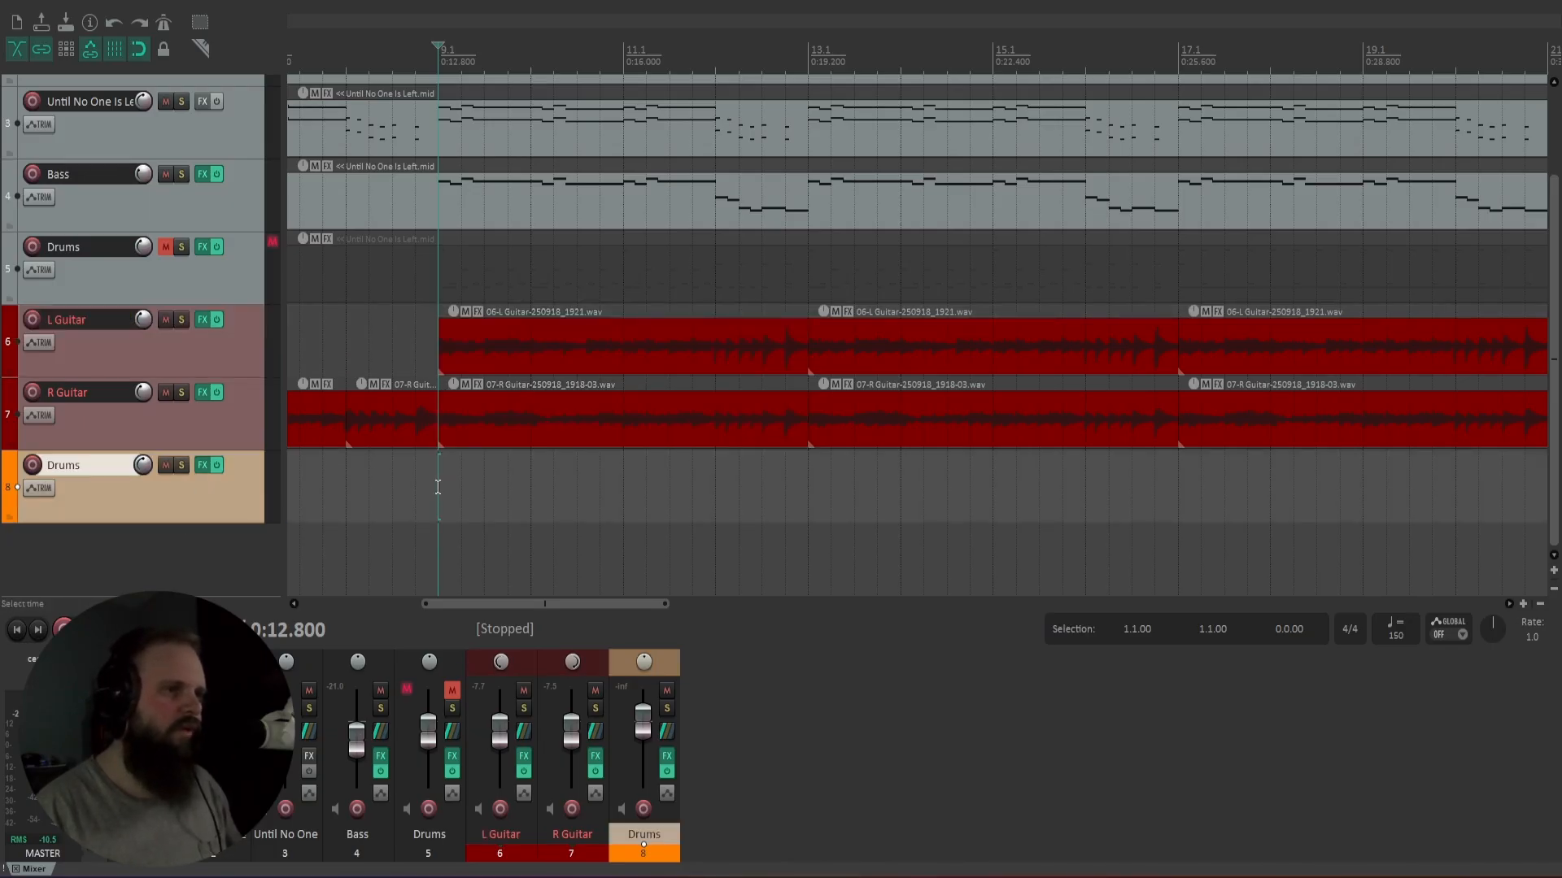
mouse_move(444, 497)
left_mouse_down()
mouse_move(828, 502)
mouse_move(808, 502)
left_mouse_up()
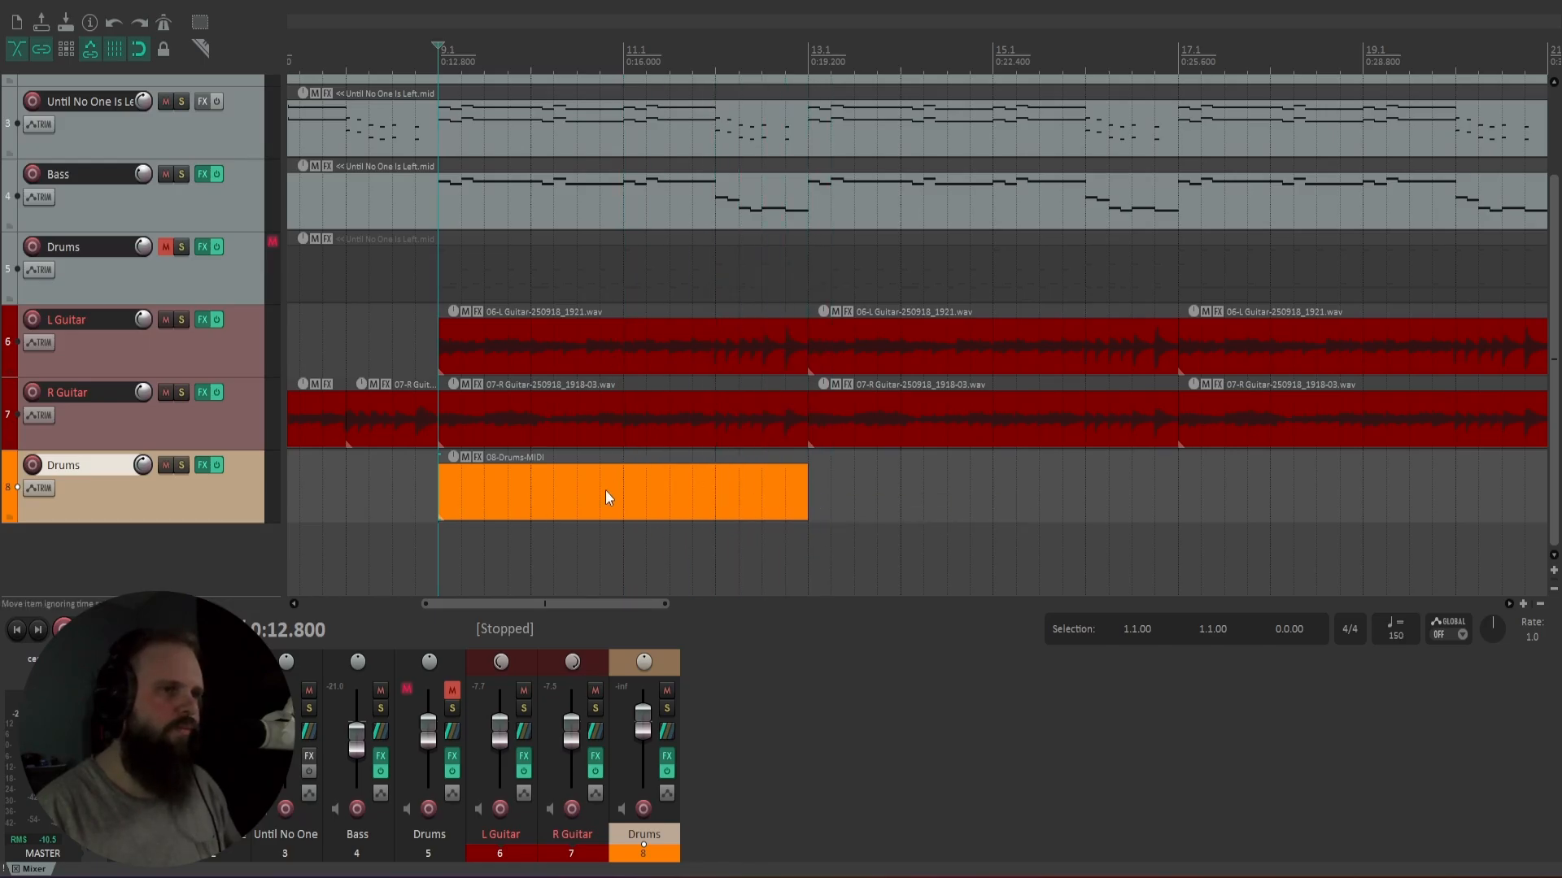
double_click(519, 487)
- Audition the drum sounds on the C2 and D2 keys of the piano roll
scroll(273, 453, "down", 1)
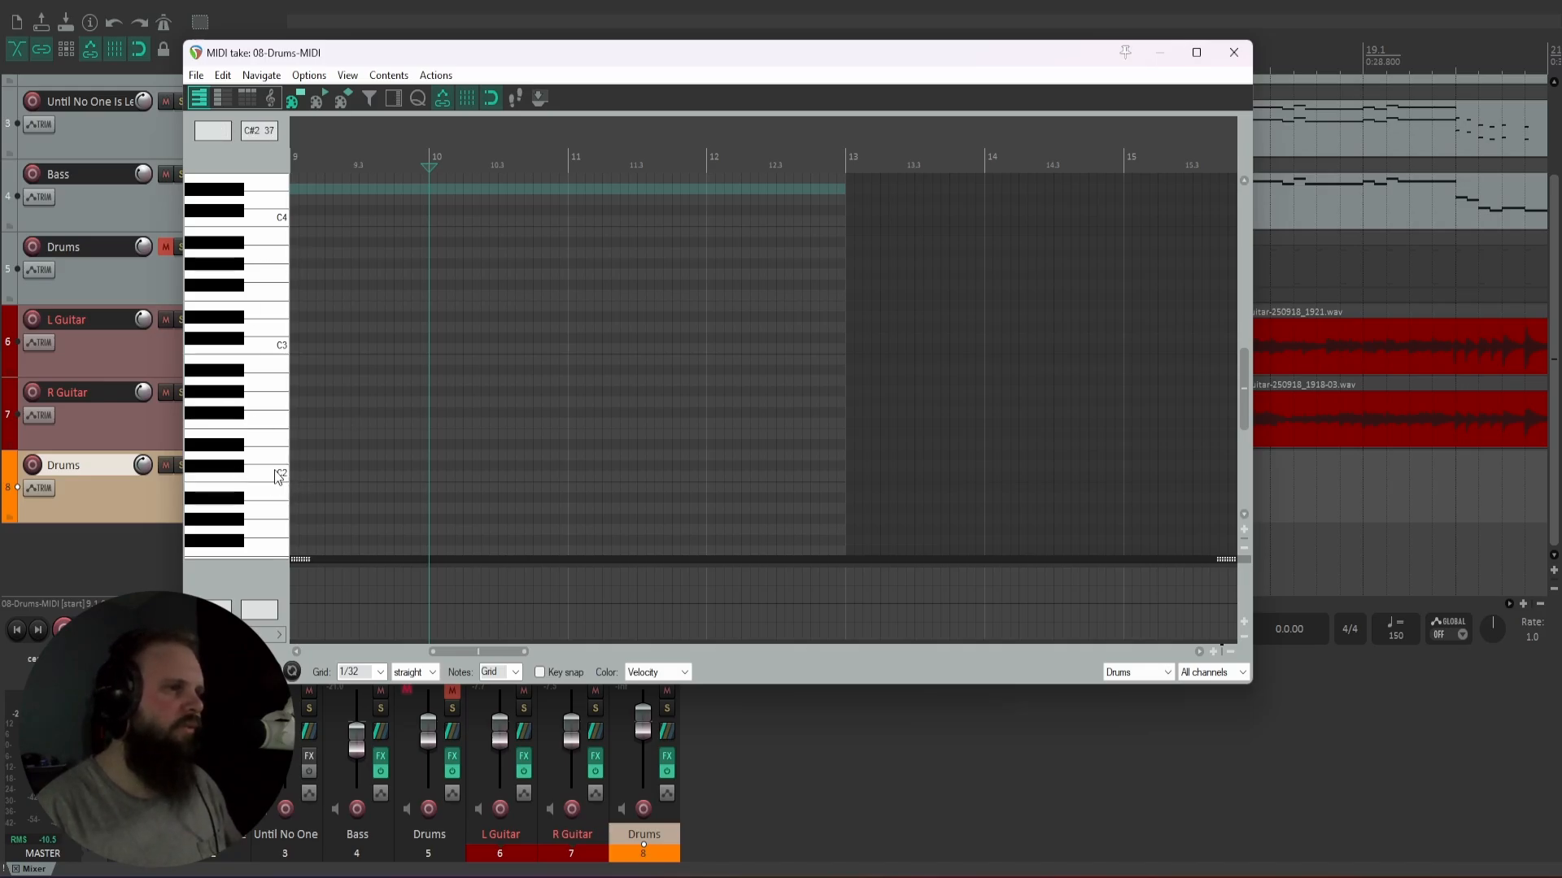
left_click(279, 477)
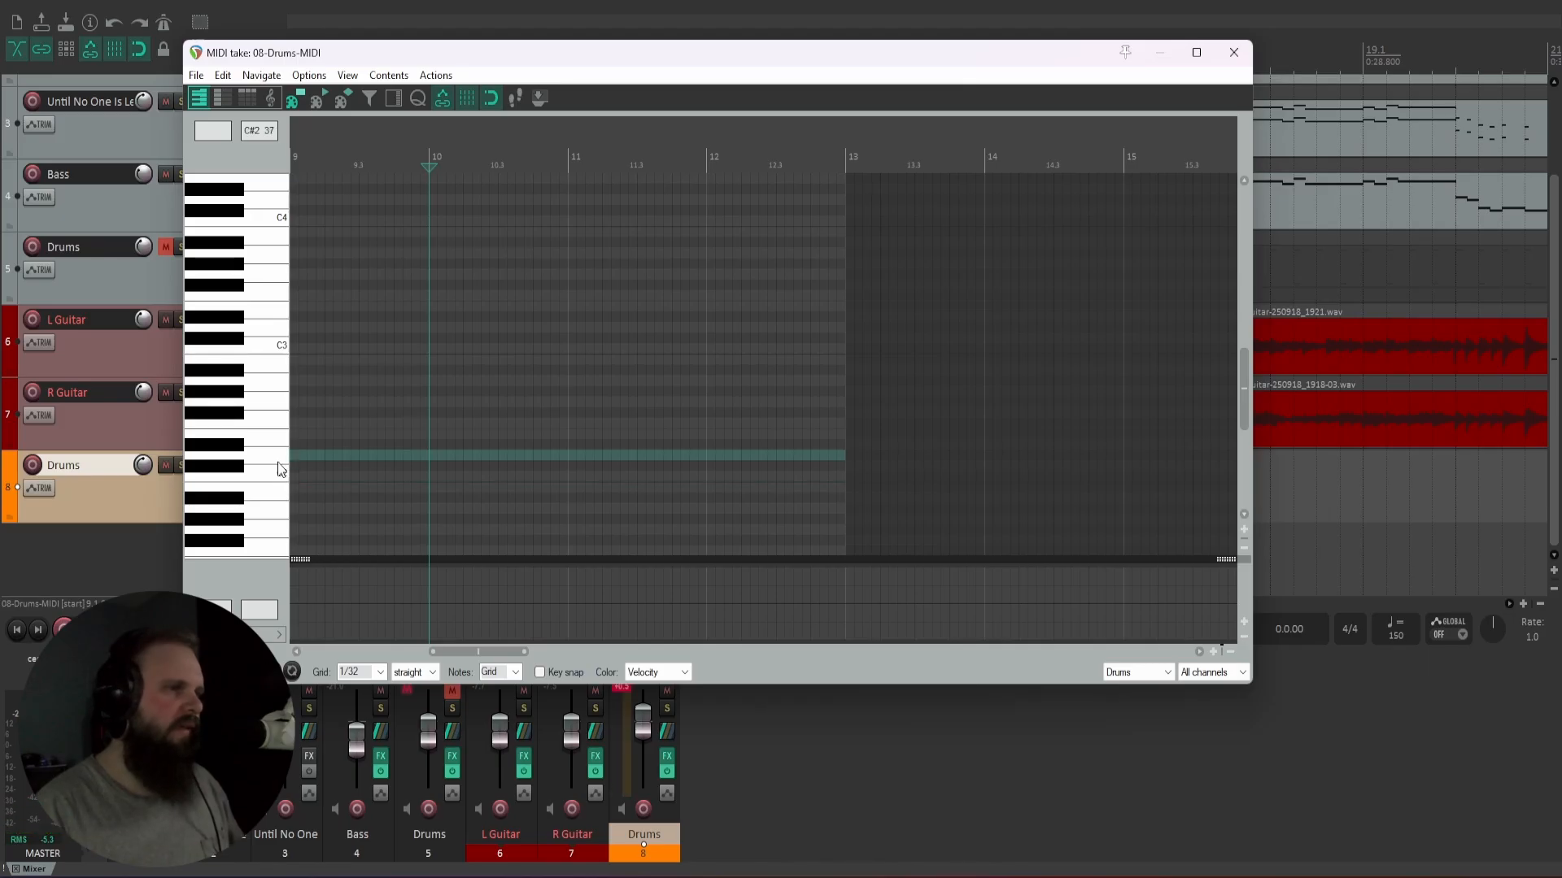
left_click(279, 465)
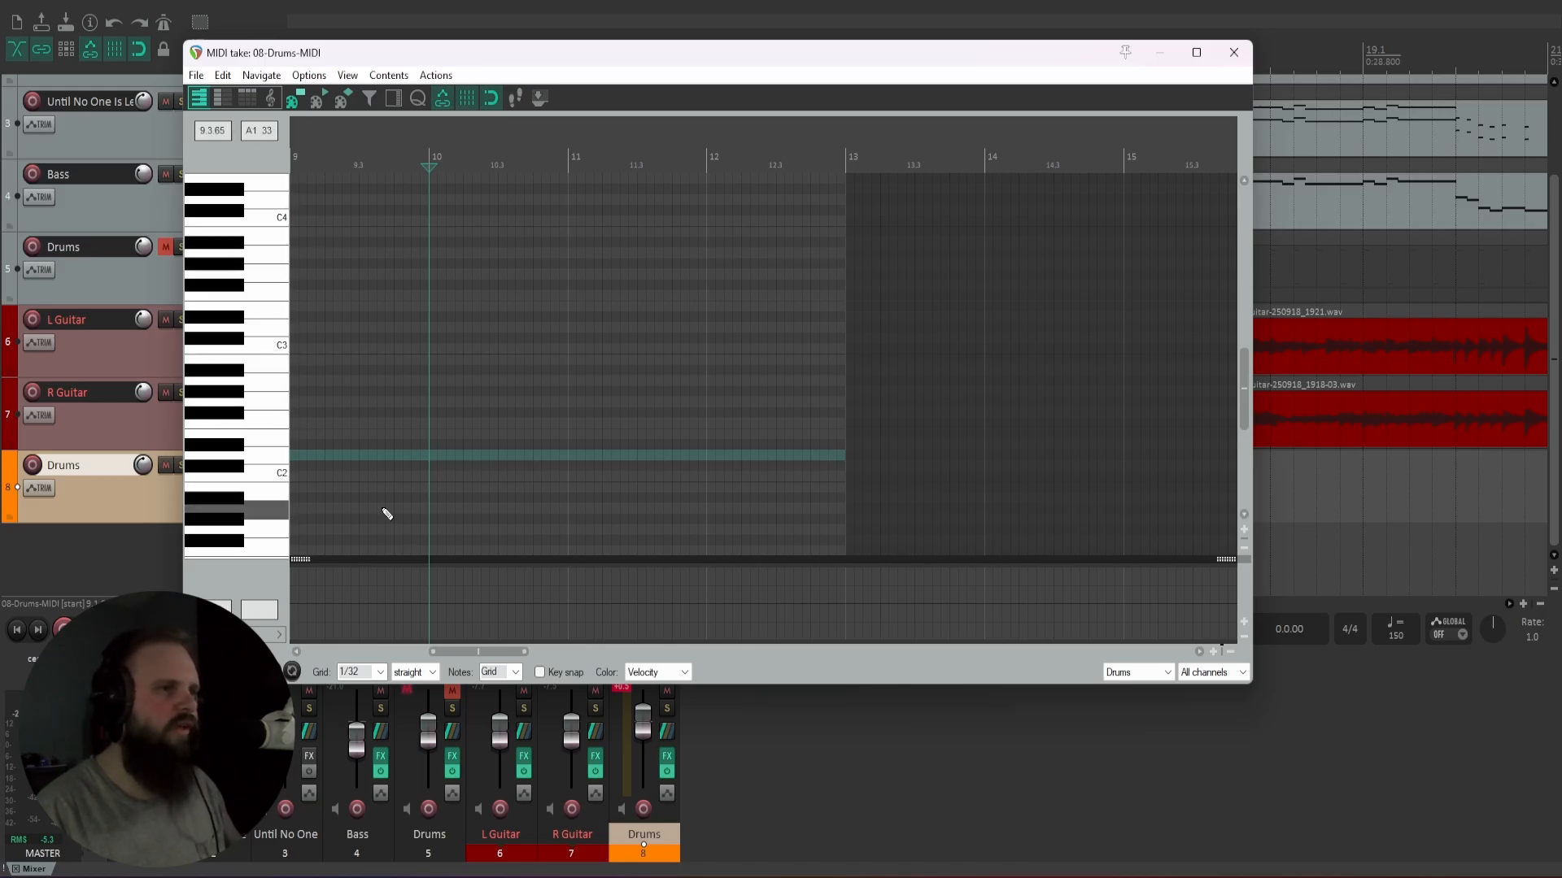
left_click(293, 474)
scroll(580, 518, "up", 3)
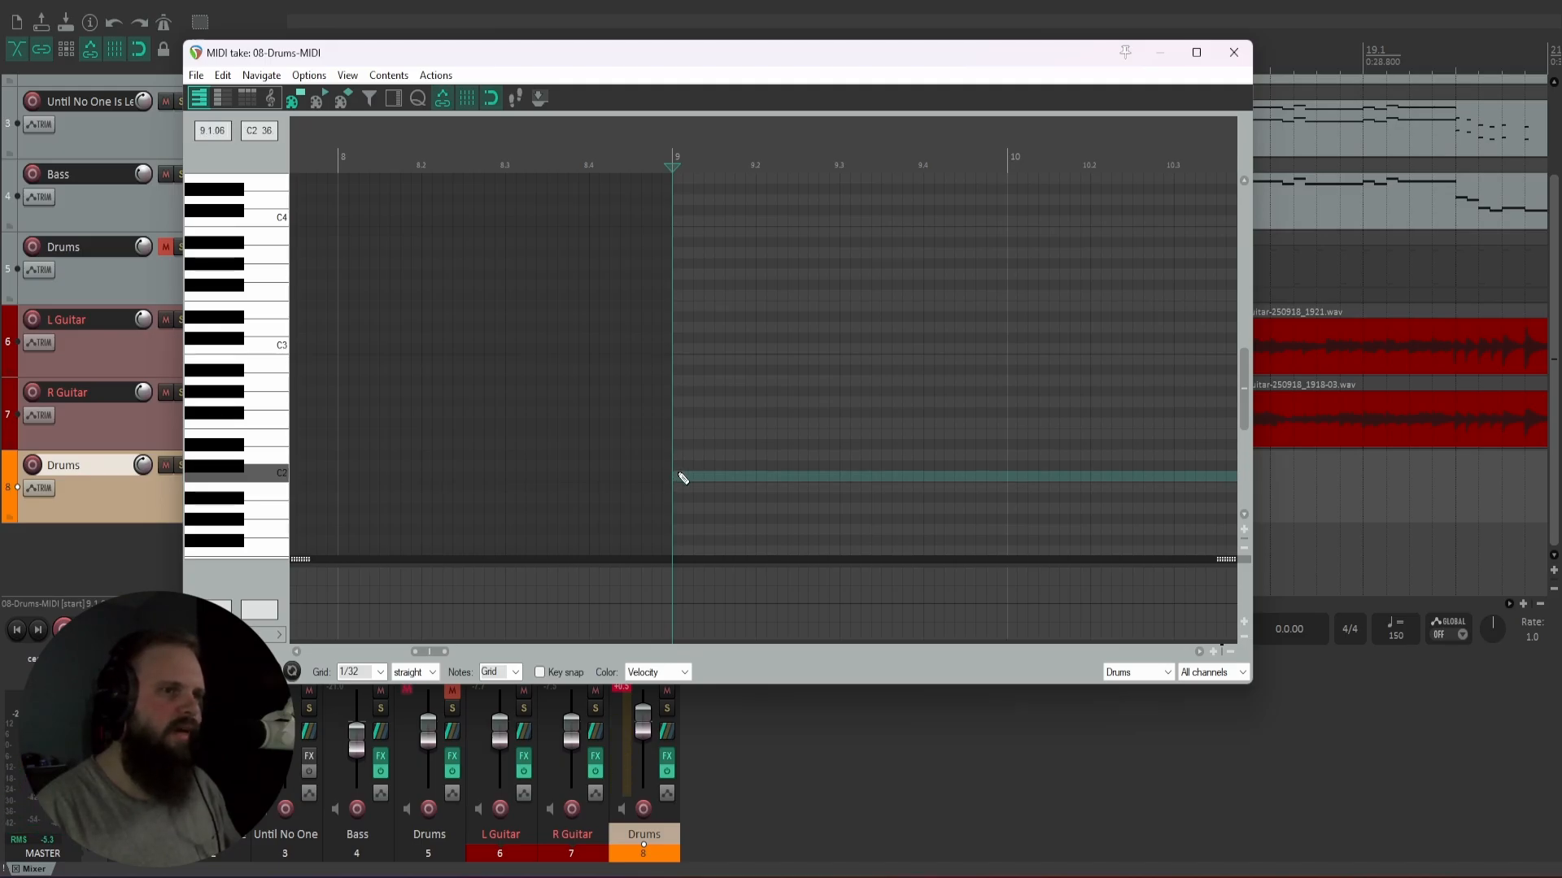
left_click(677, 477)
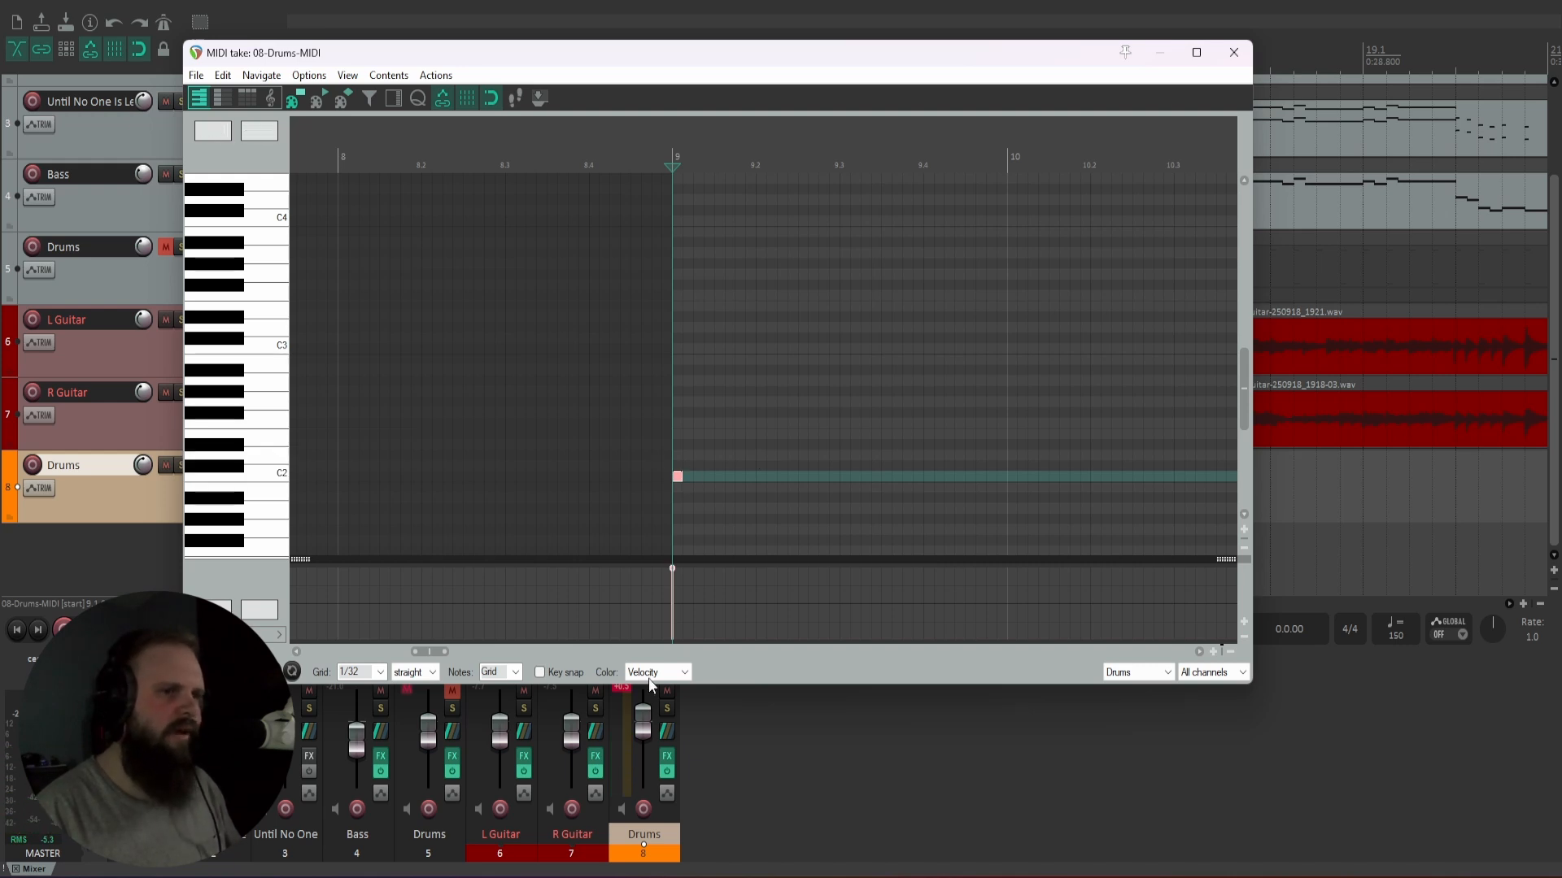
left_click_drag(426, 652, 432, 656)
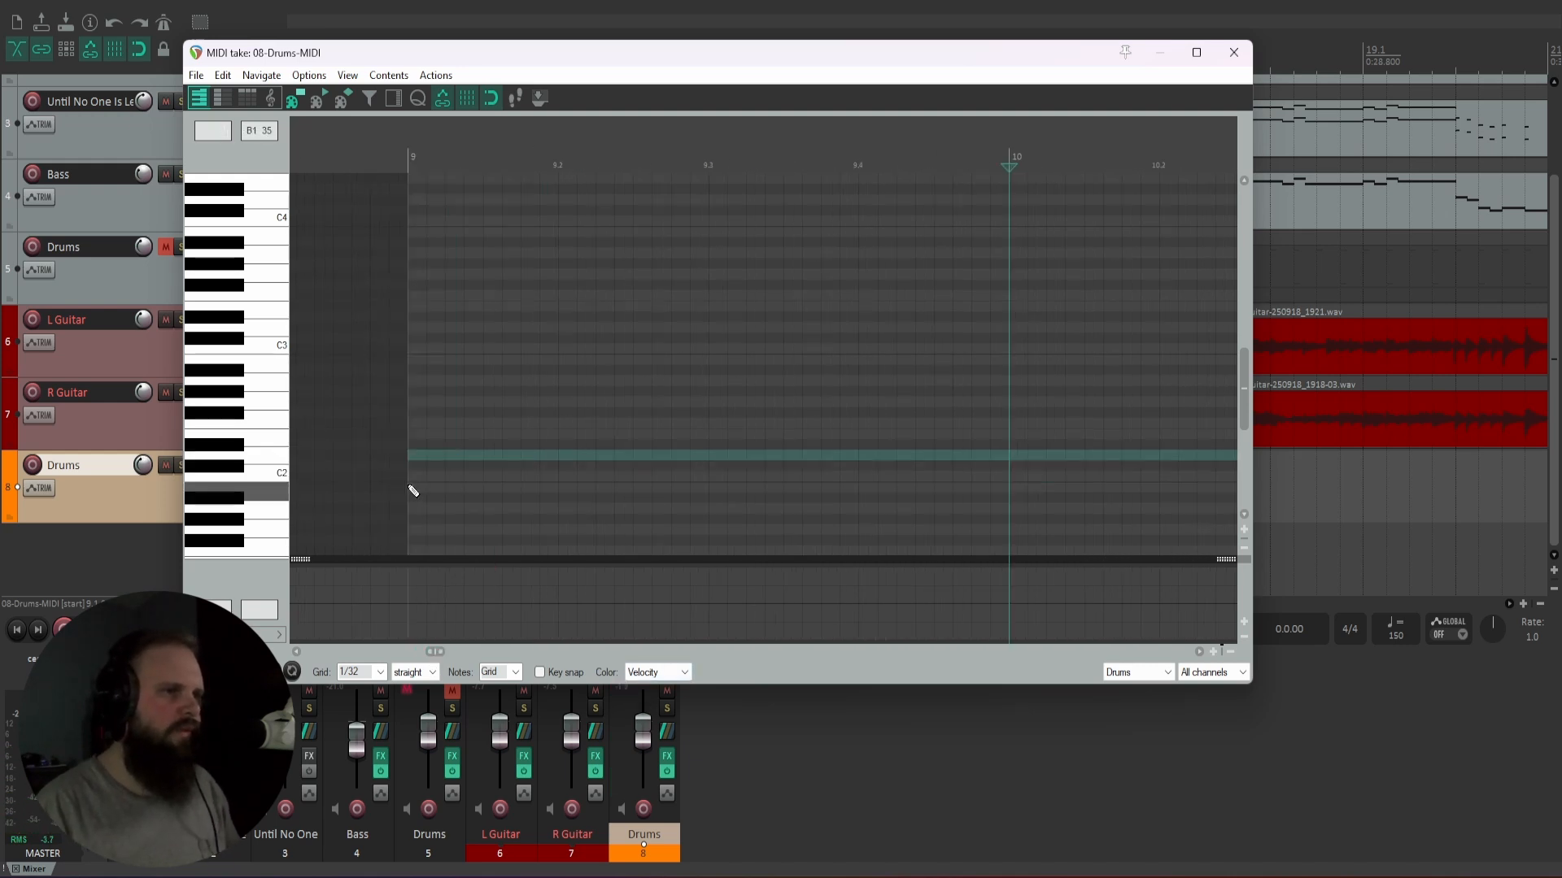
- Place a 1/32 note at C2 on each of the four beats of bar 9
left_click(415, 477)
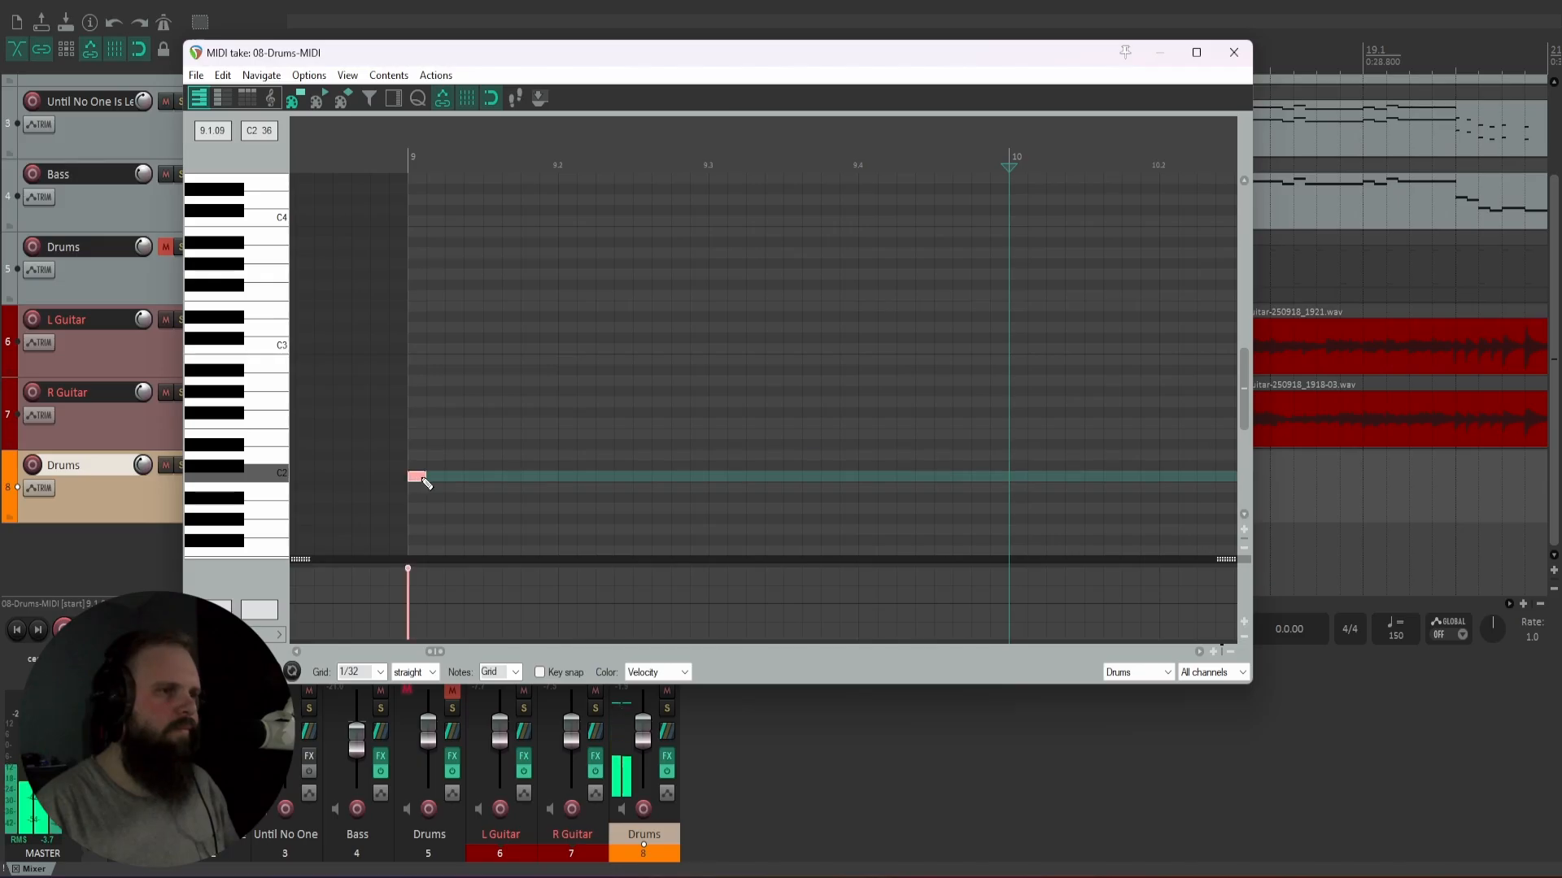
left_click(569, 481)
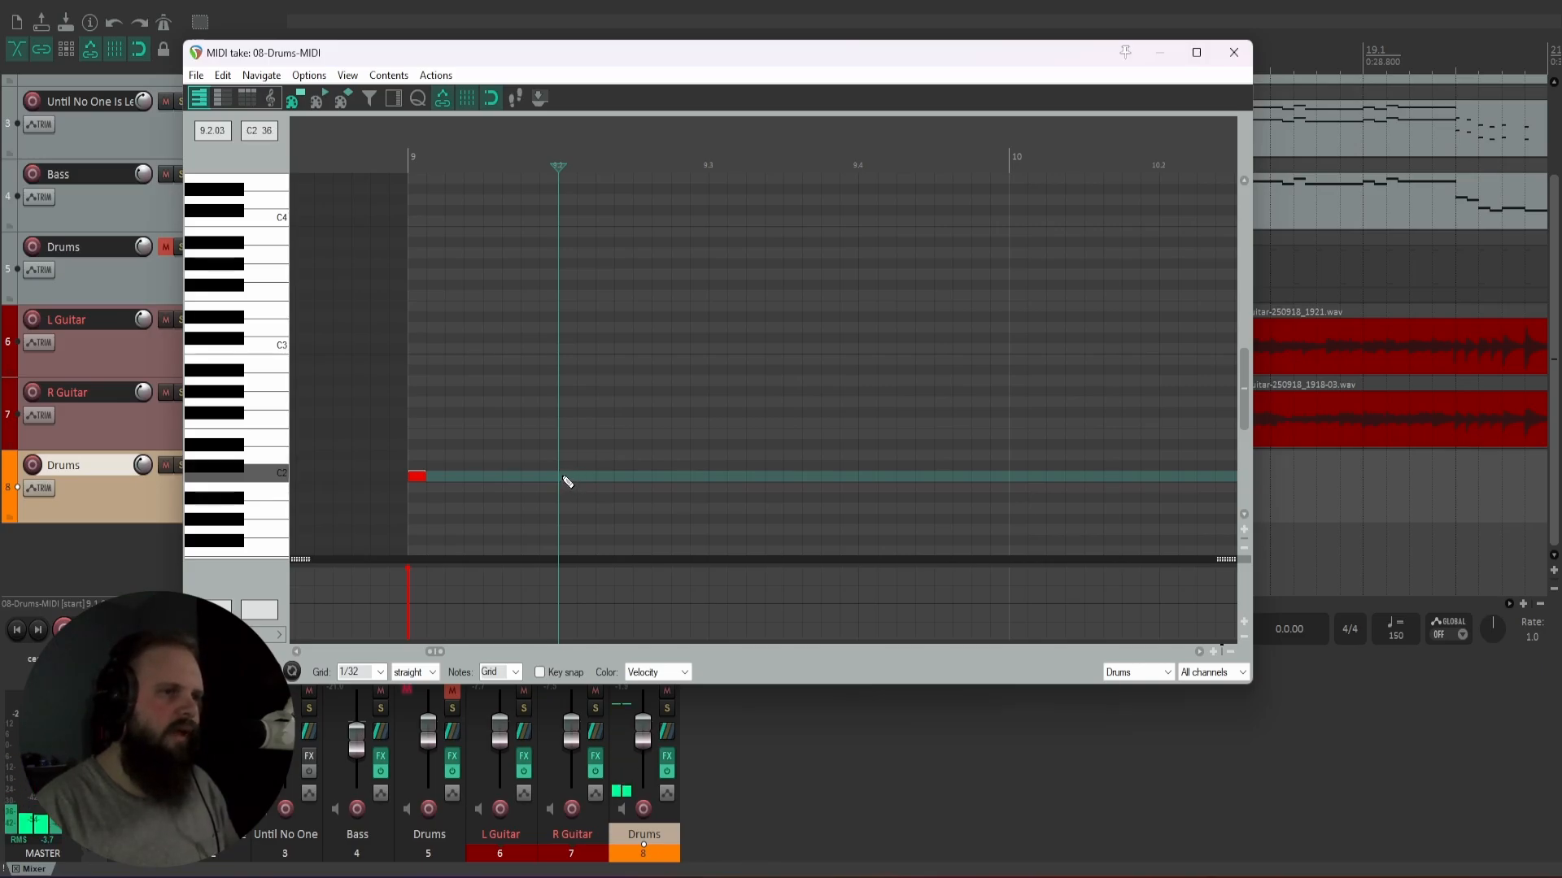
left_click(566, 480)
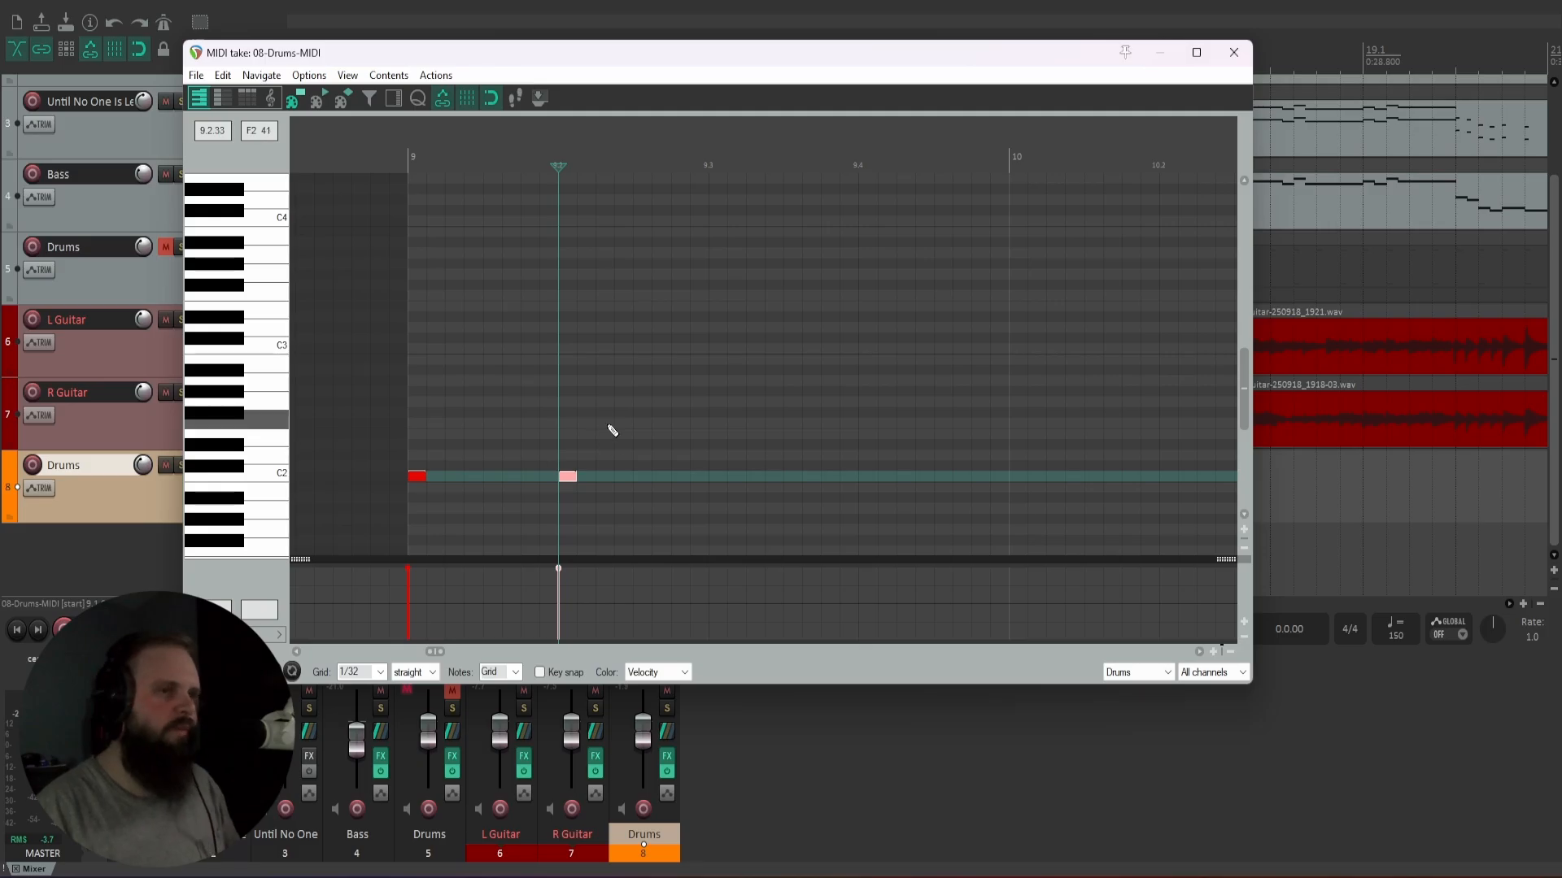
left_click(718, 480)
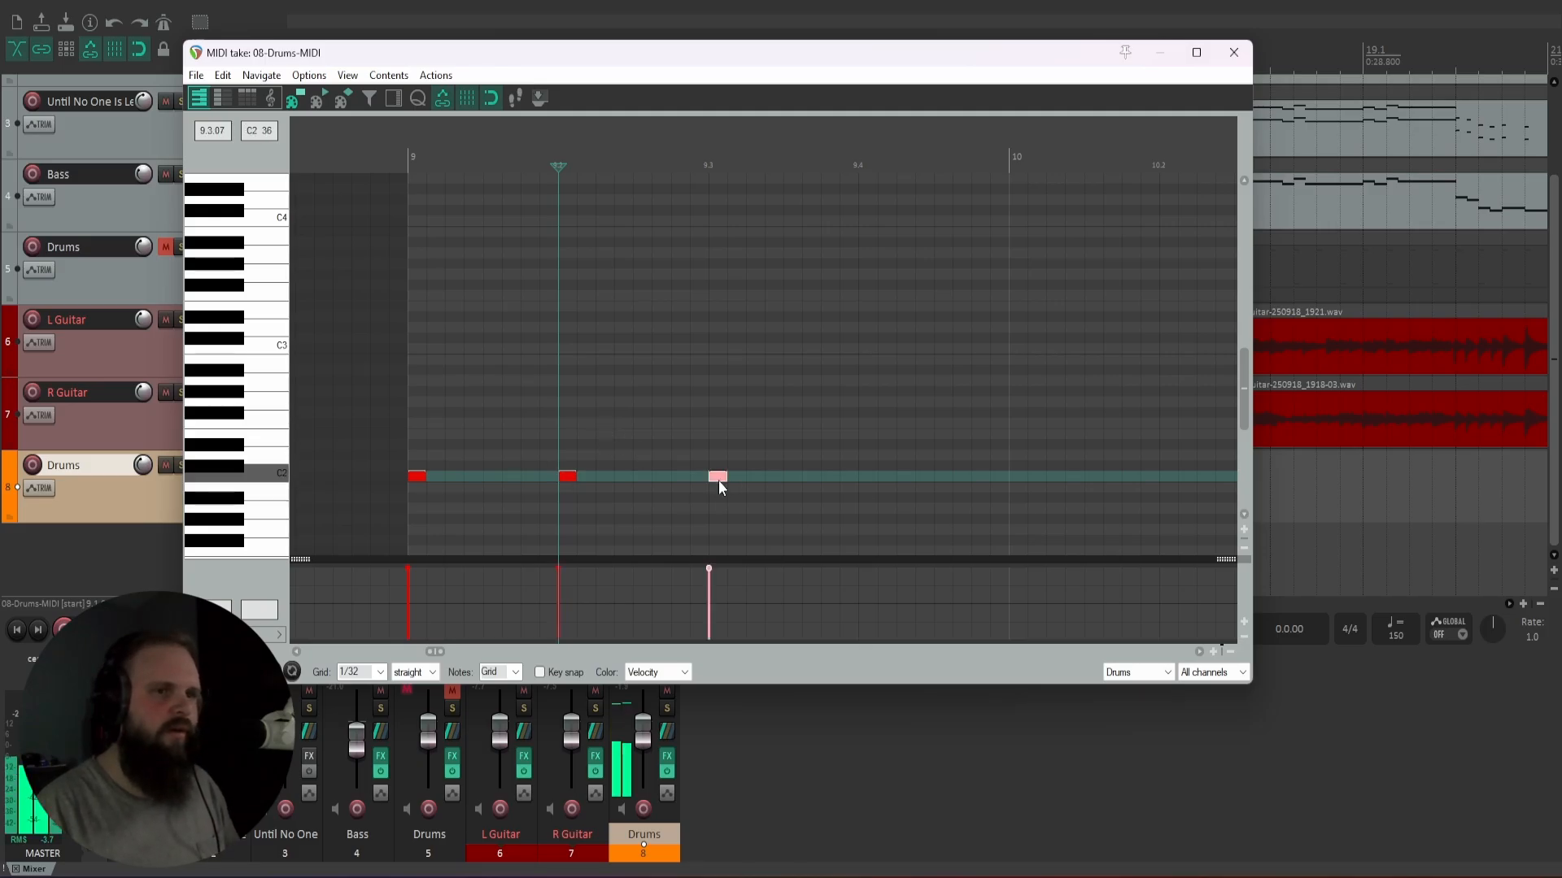
left_click(871, 480)
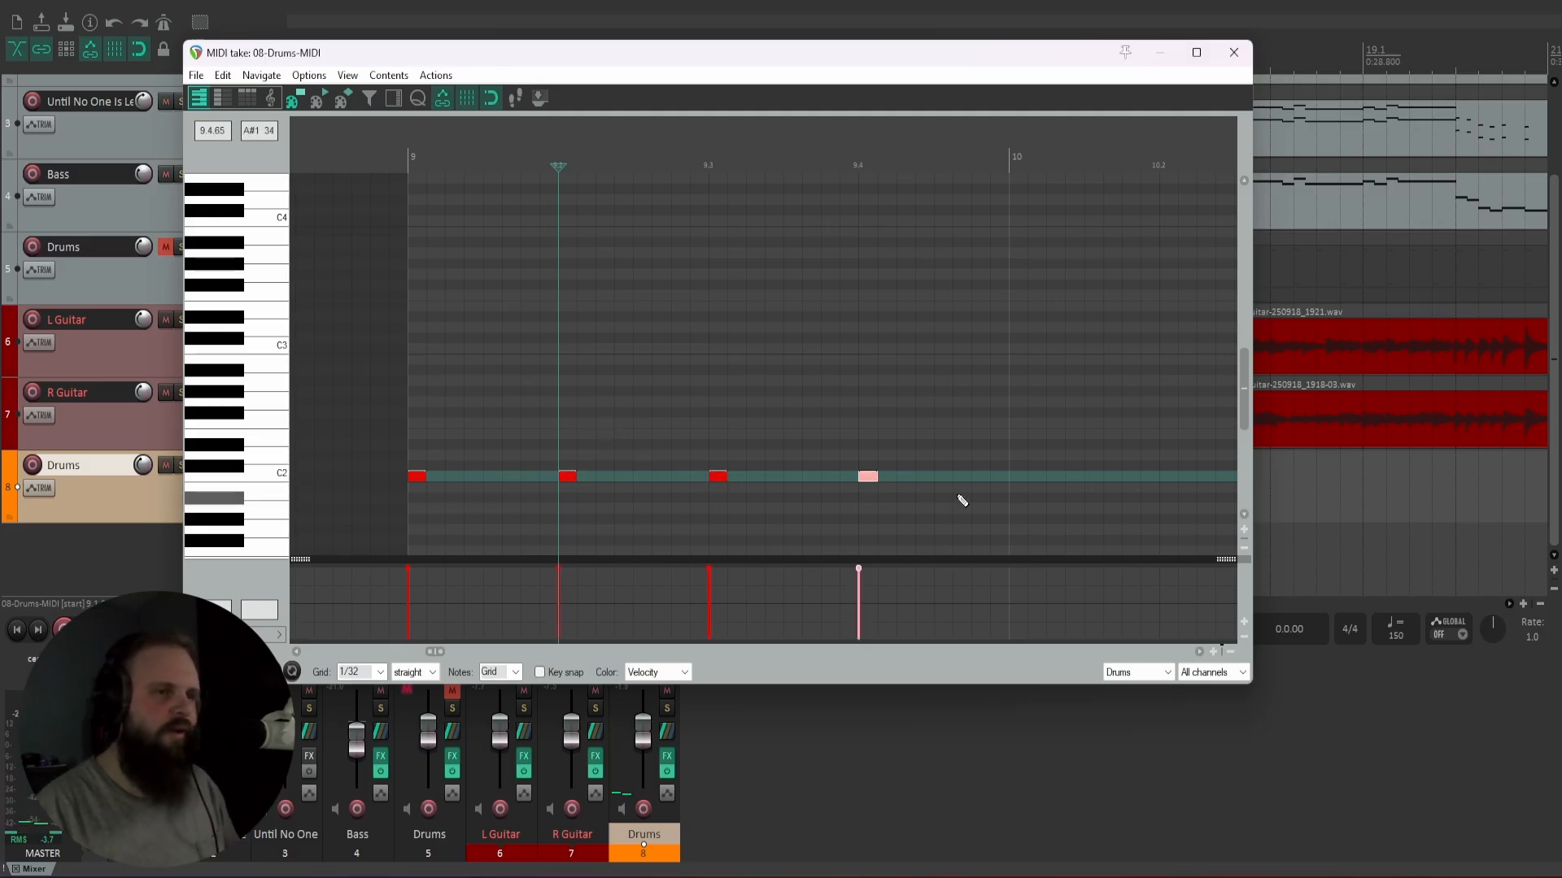
- Duplicate the four C2 notes half a beat further on, so bar 9 has a hit on every eighth note
left_click_drag(959, 495, 332, 357)
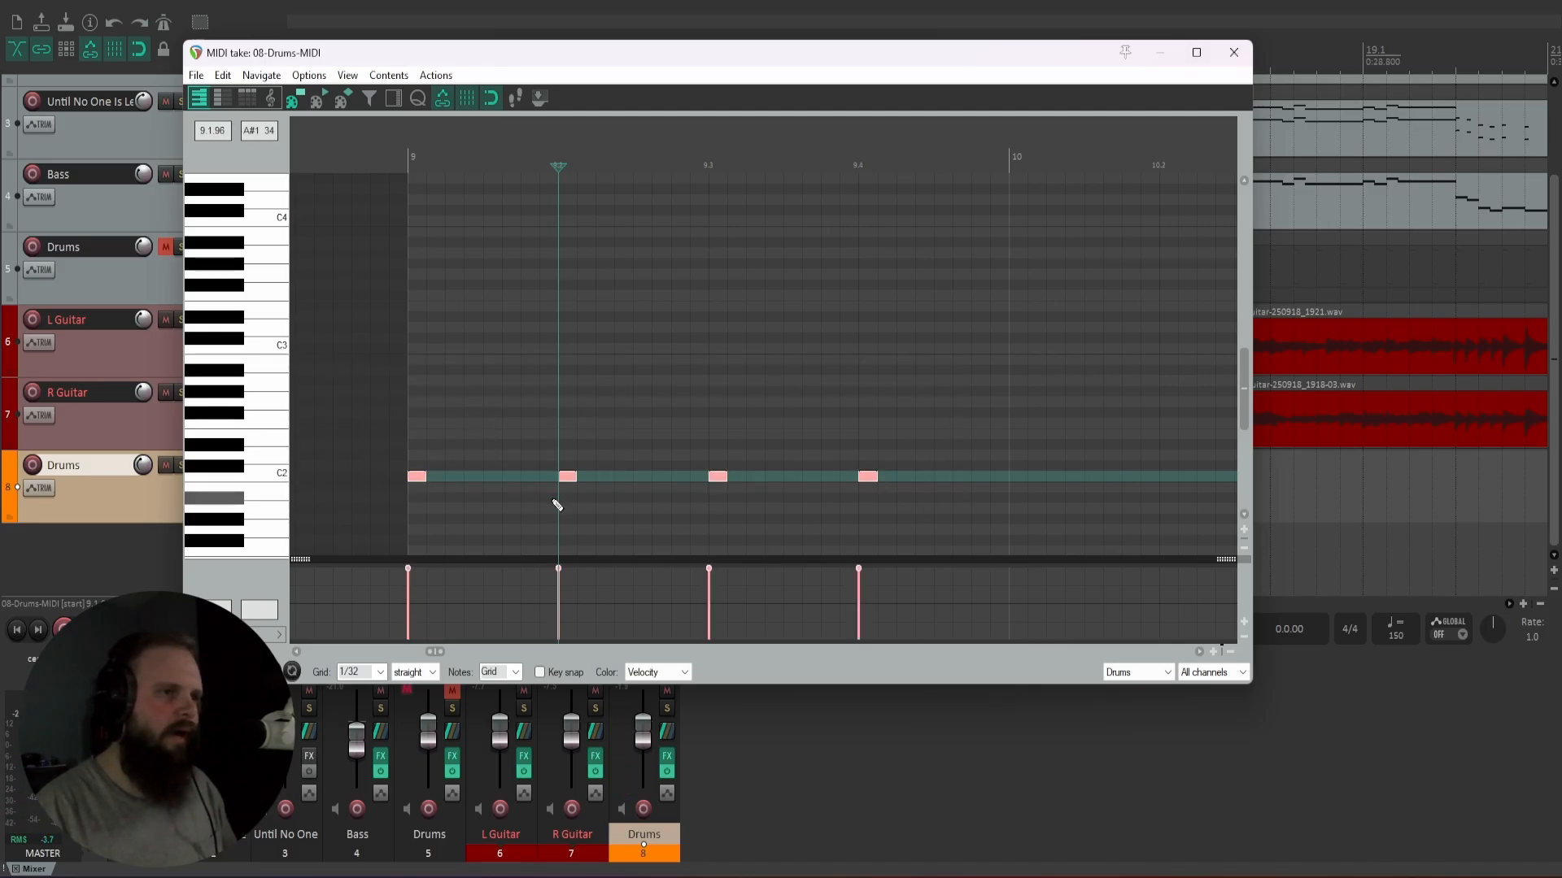
left_click(491, 486)
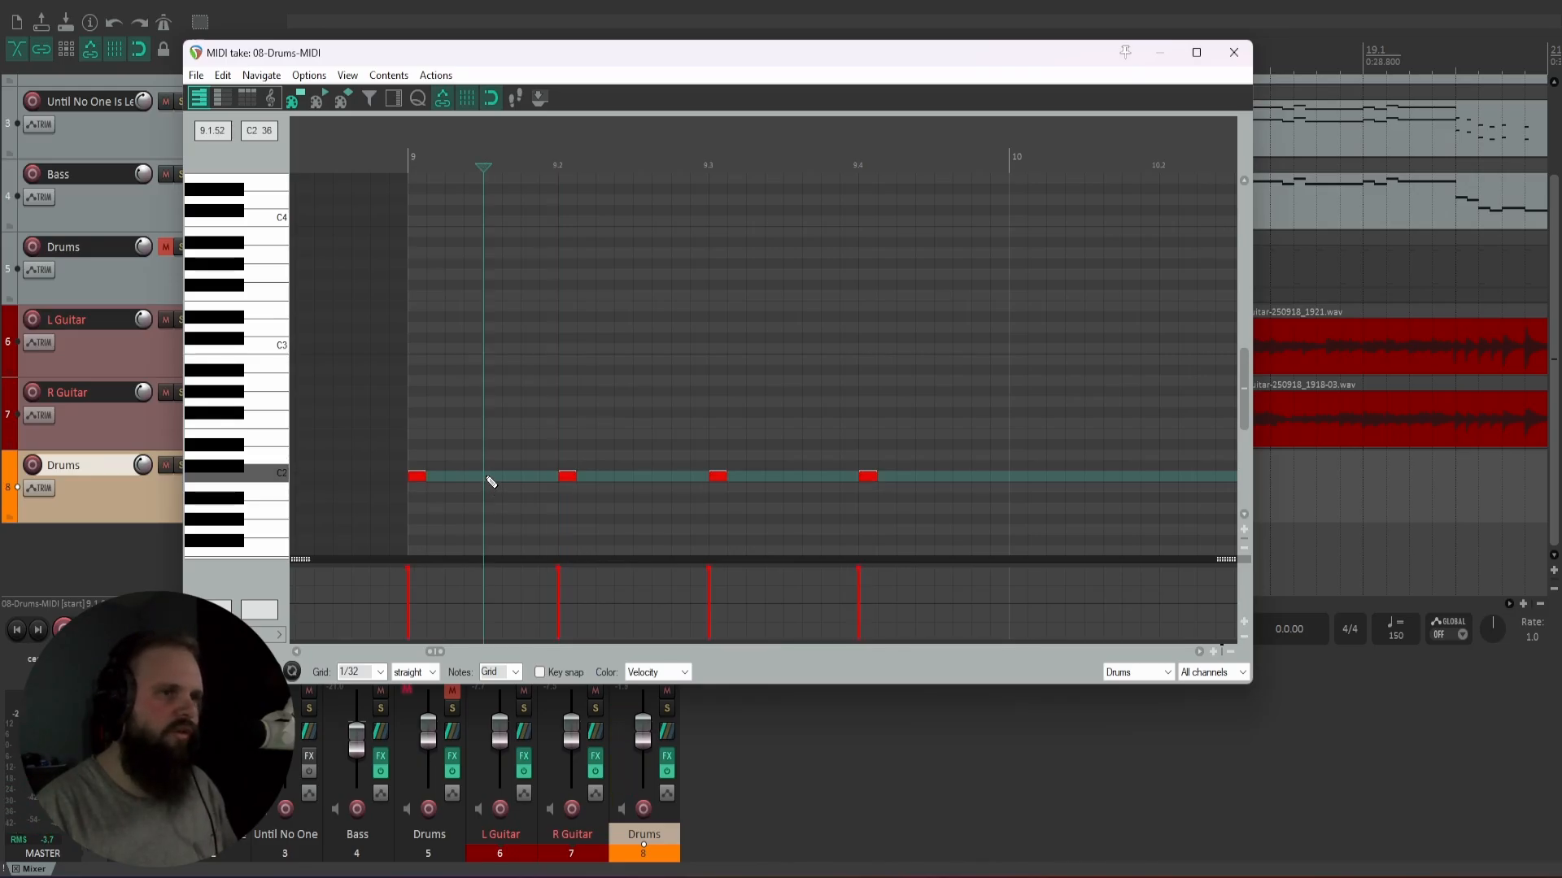
key("ctrl+v")
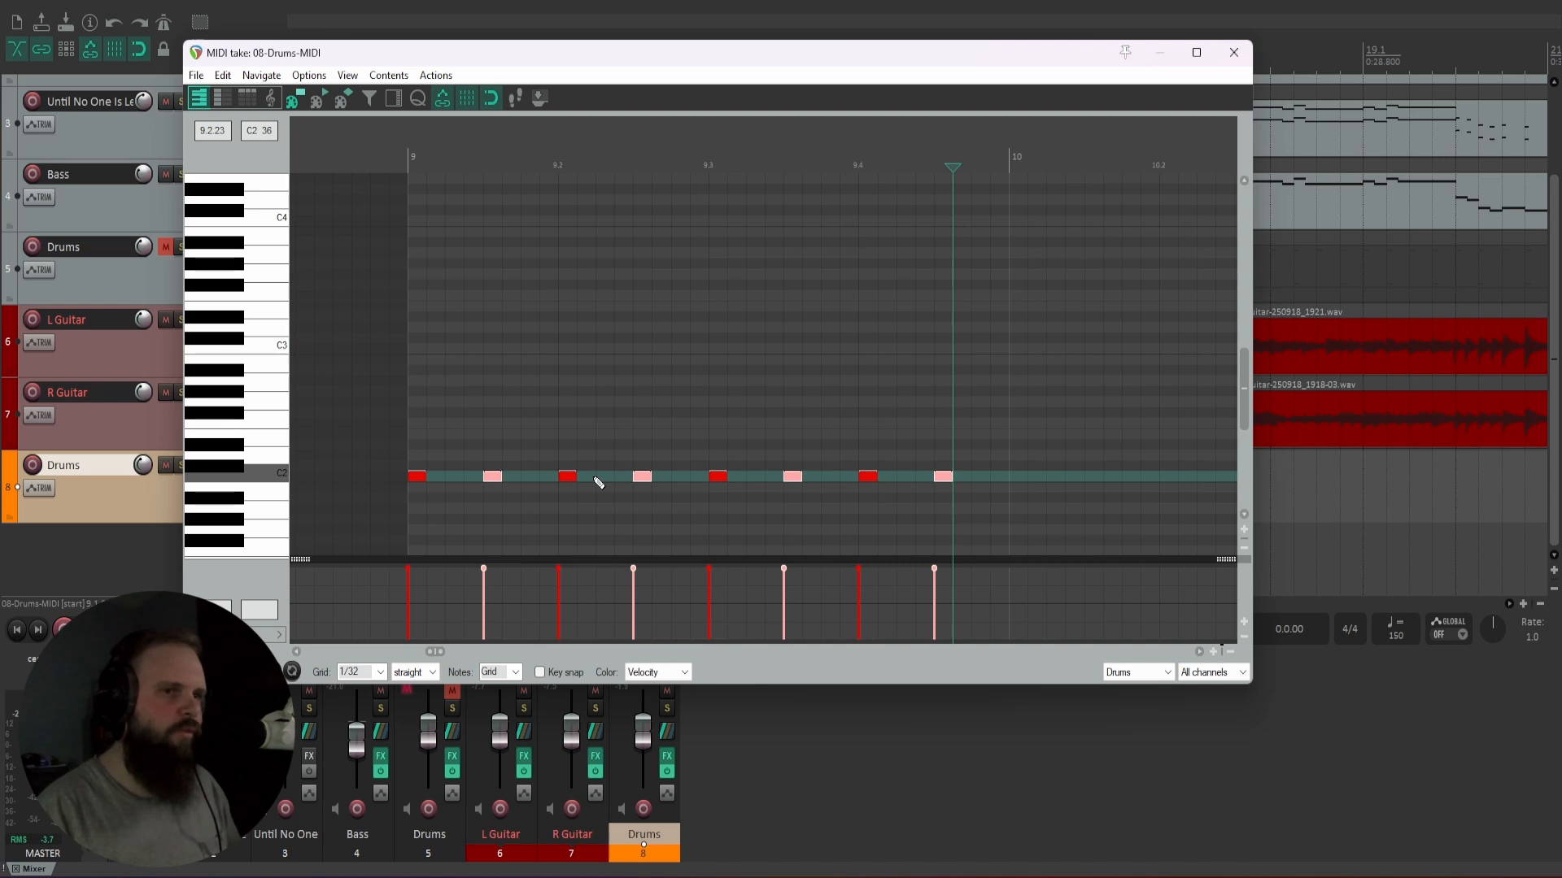
- Play back the C2 pattern from the start of bar 9
left_click(662, 574)
left_click(407, 414)
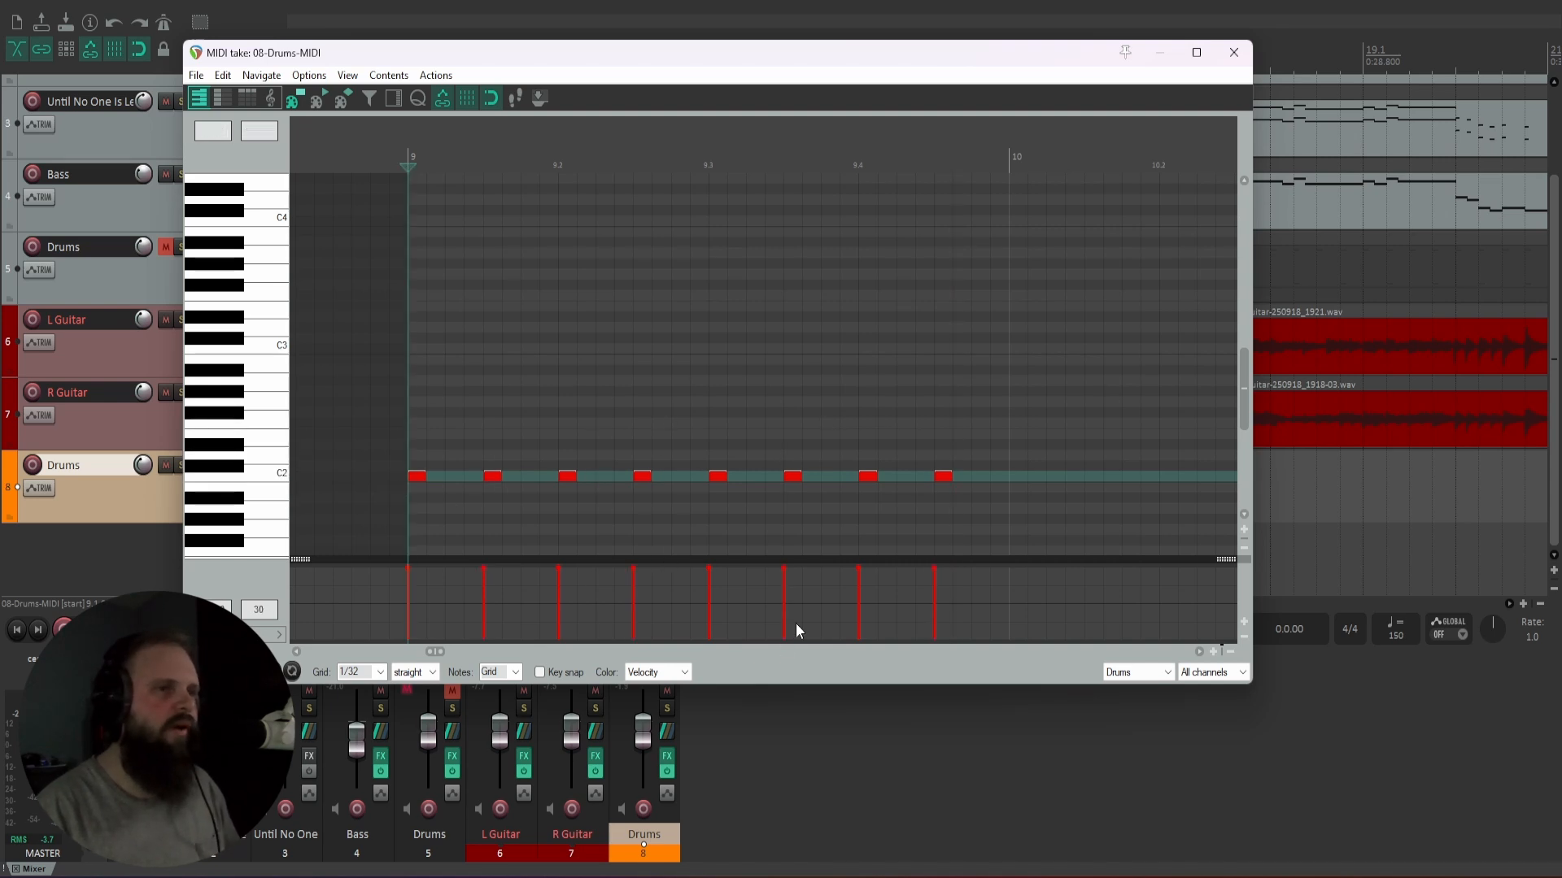
key("space")
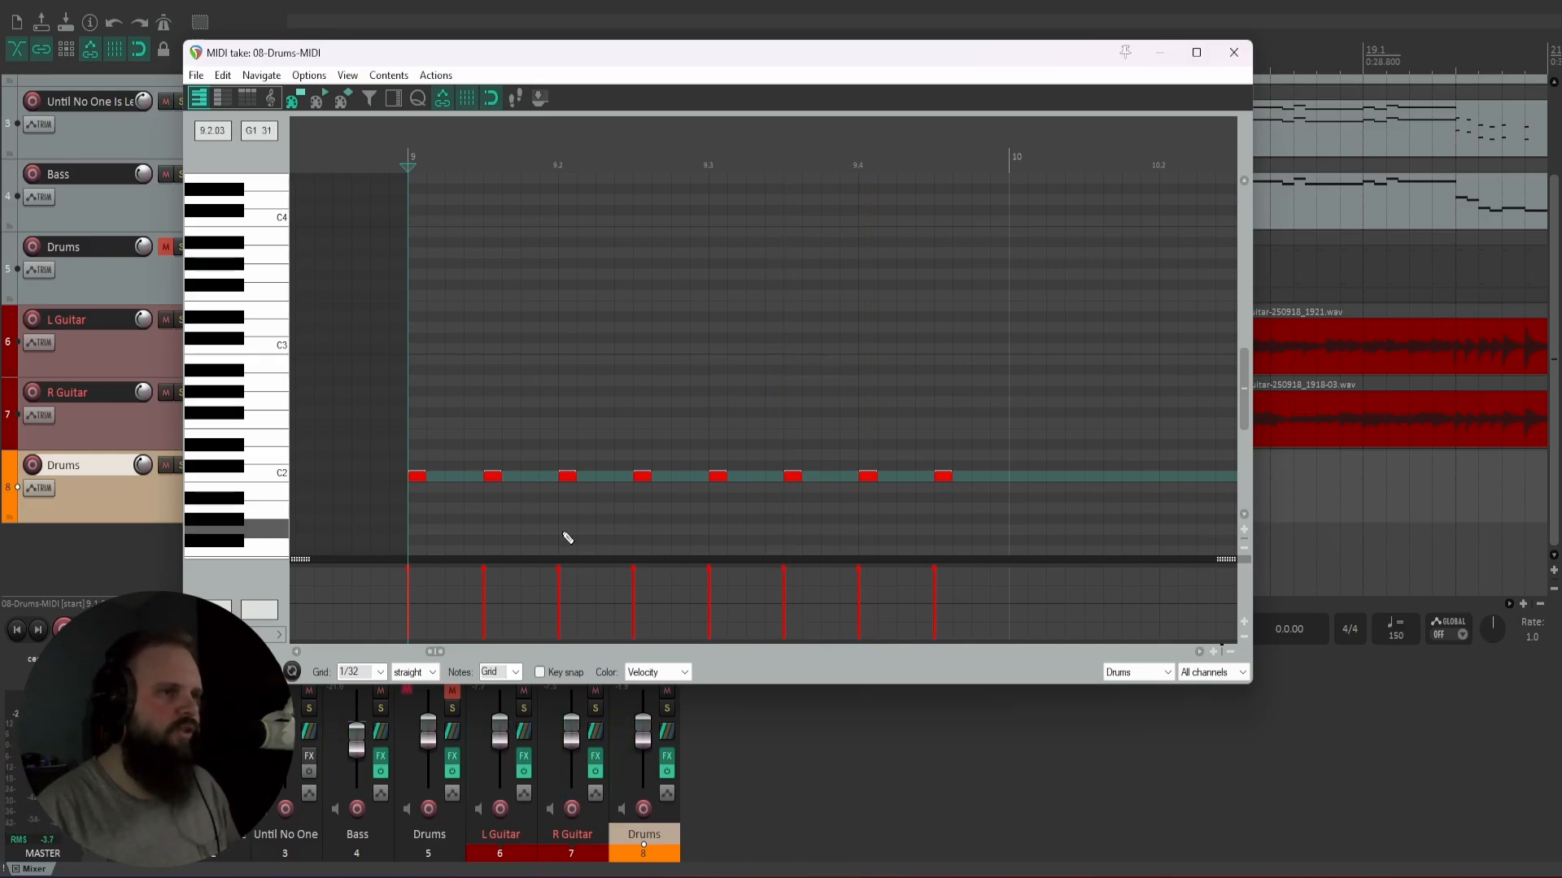
- Place four D2 notes midway between the C2 hits across the first two beats of bar 9
left_click(452, 455)
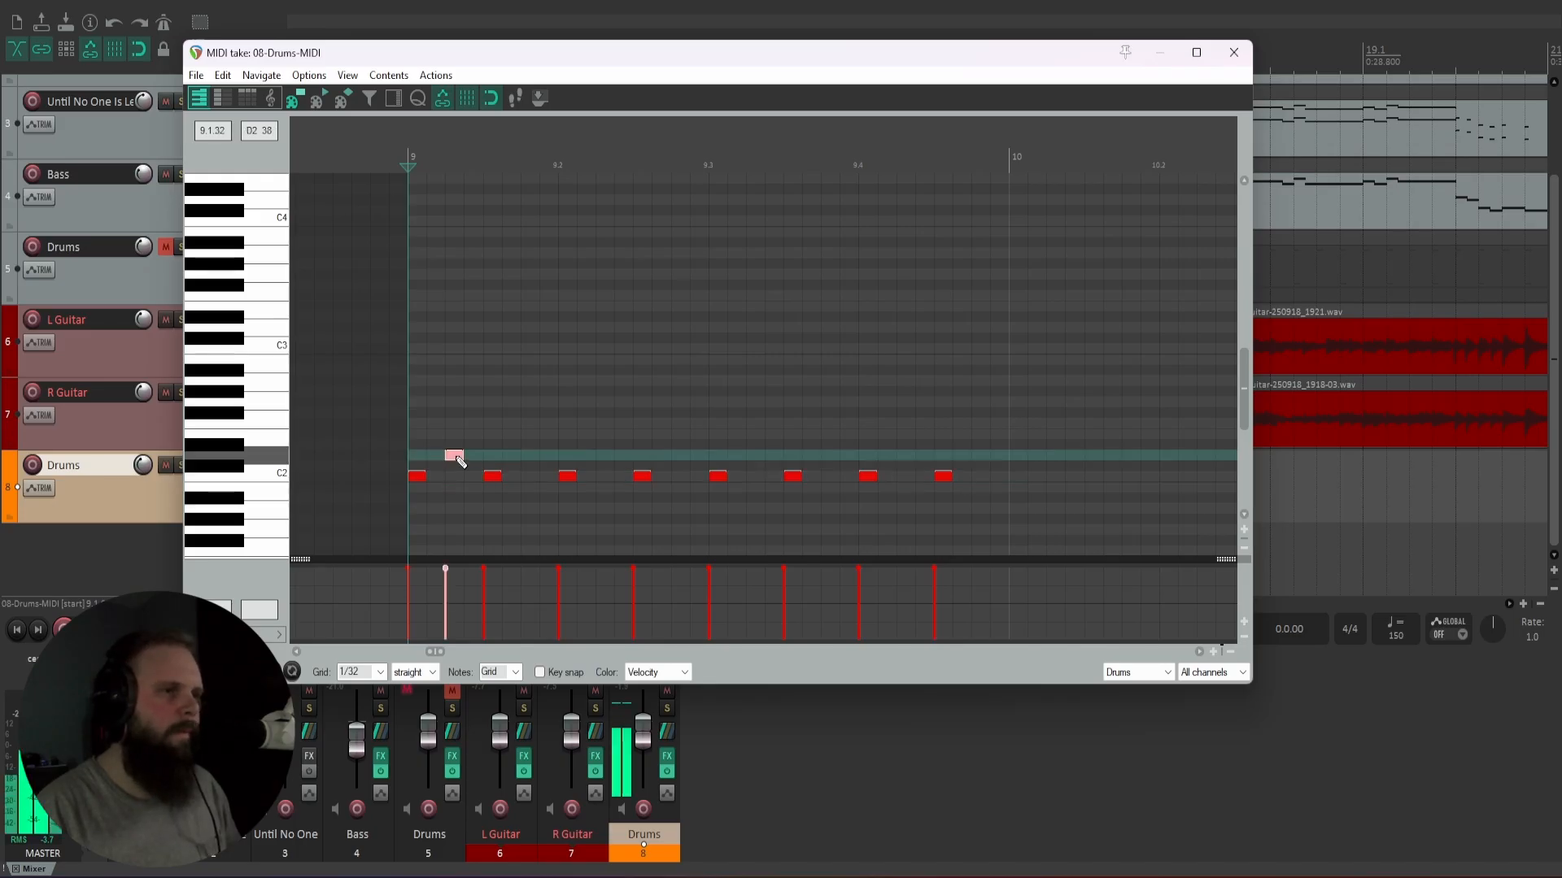
left_click(528, 456)
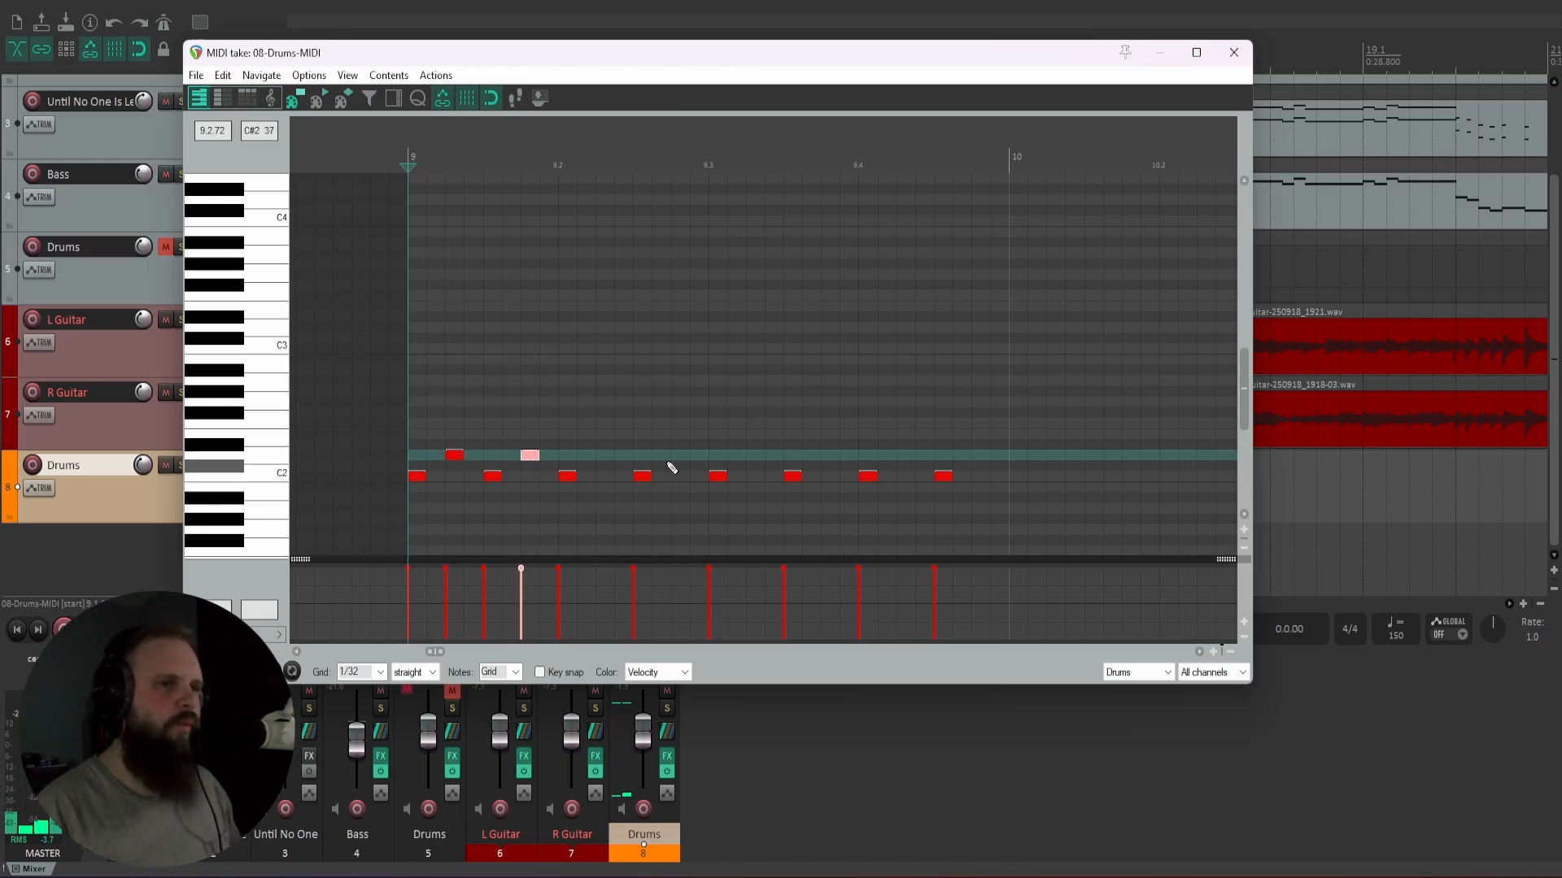
left_click(604, 456)
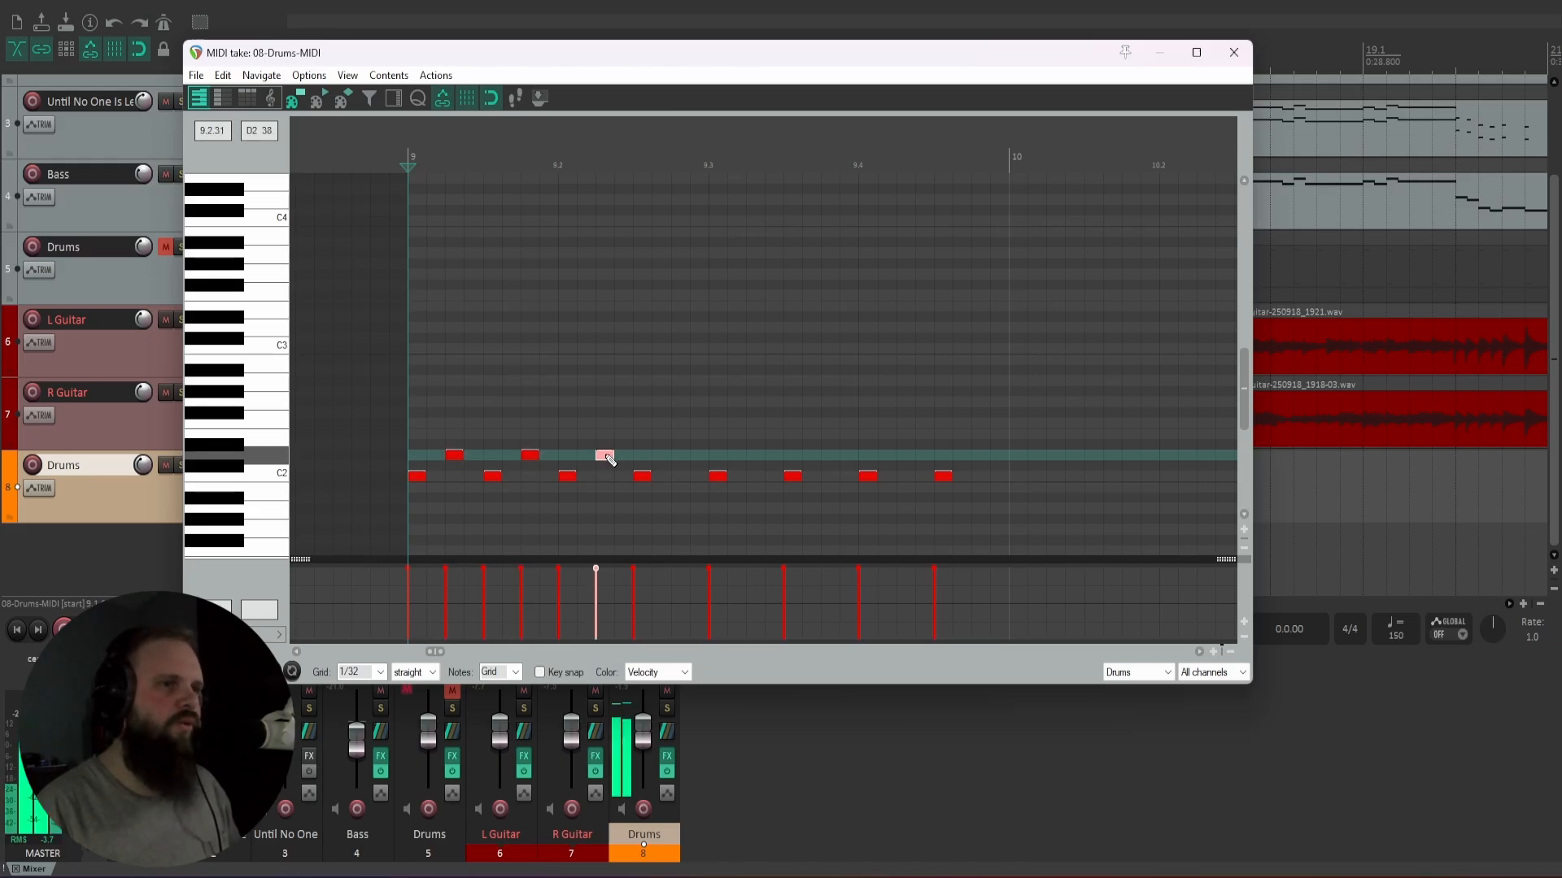
left_click(675, 456)
- Duplicate the four D2 notes into beats 3 and 4 of bar 9 and play back the pattern
left_click_drag(716, 460, 385, 428)
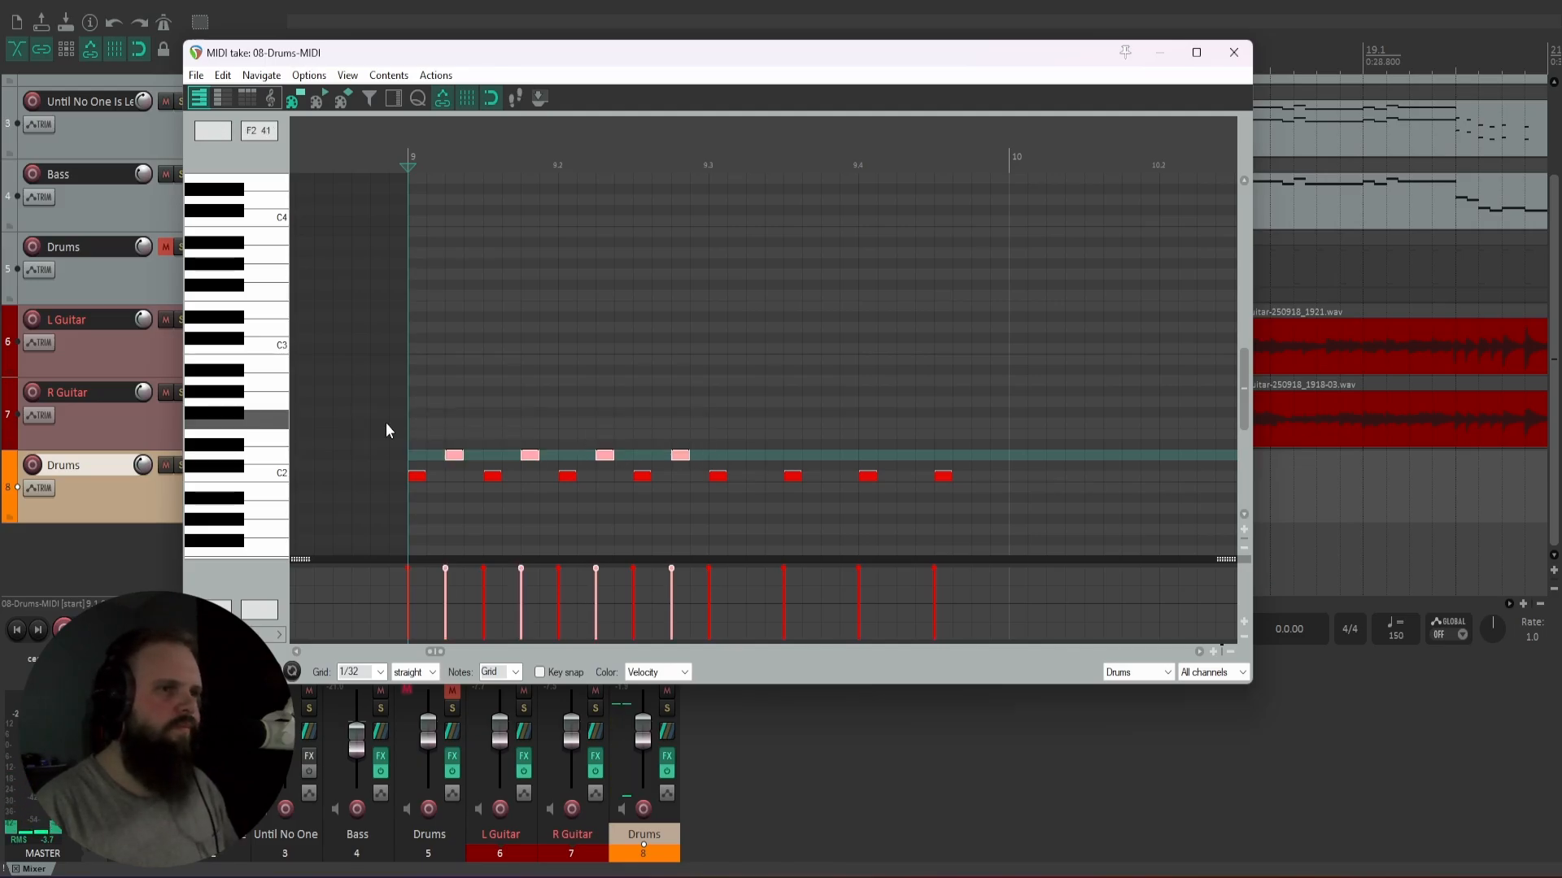
key("ctrl+d")
key("space")
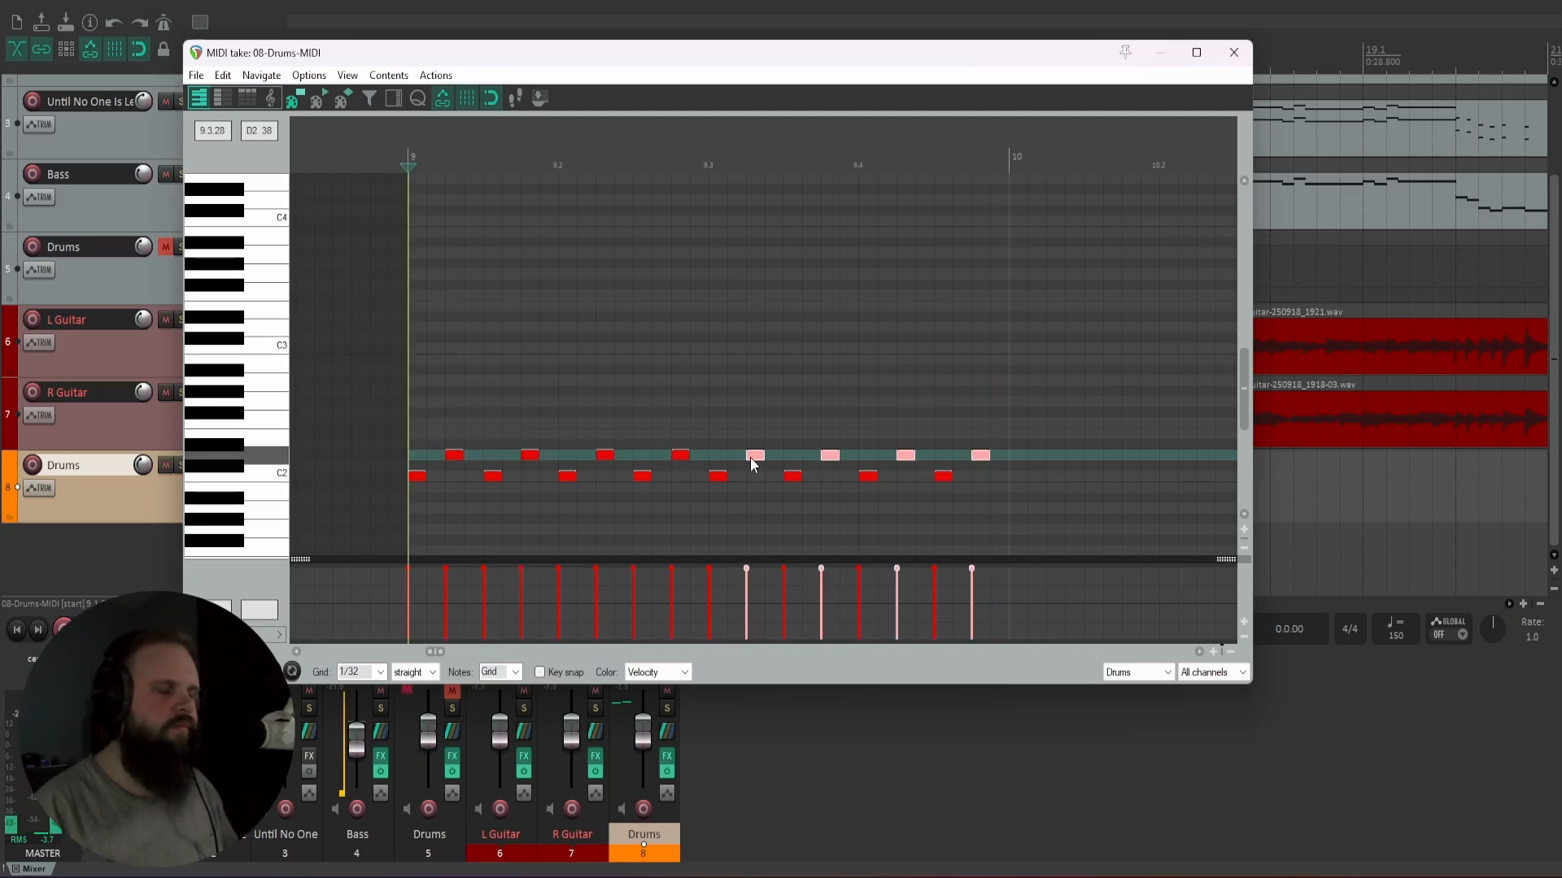
key("space")
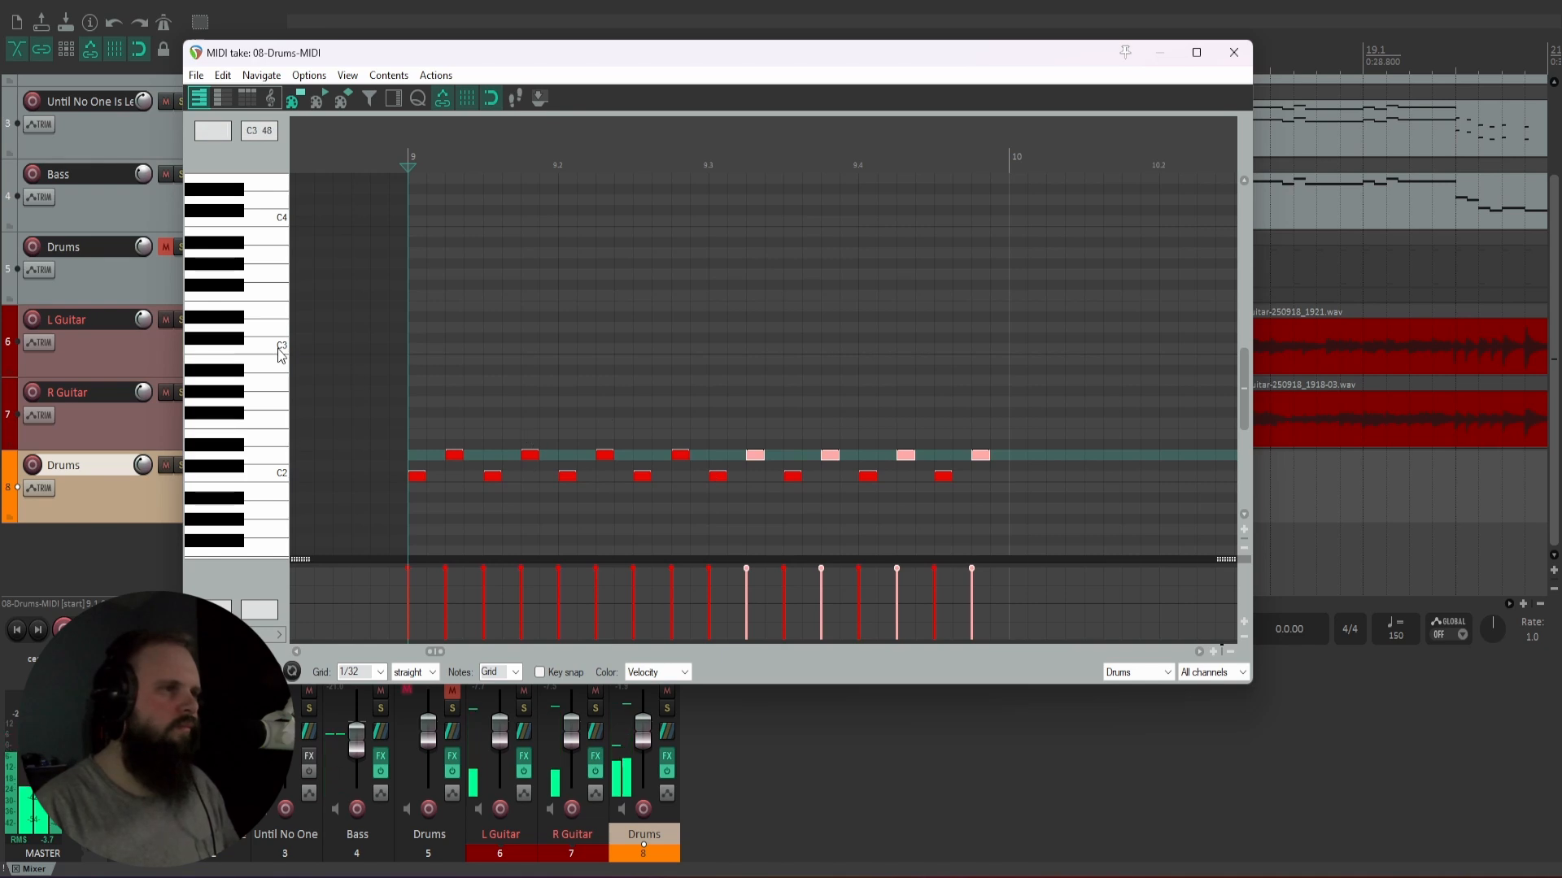
- Audition the drum sounds on the piano roll keys between D2 and C4, including C3, C#3 and A#2
left_click(260, 257)
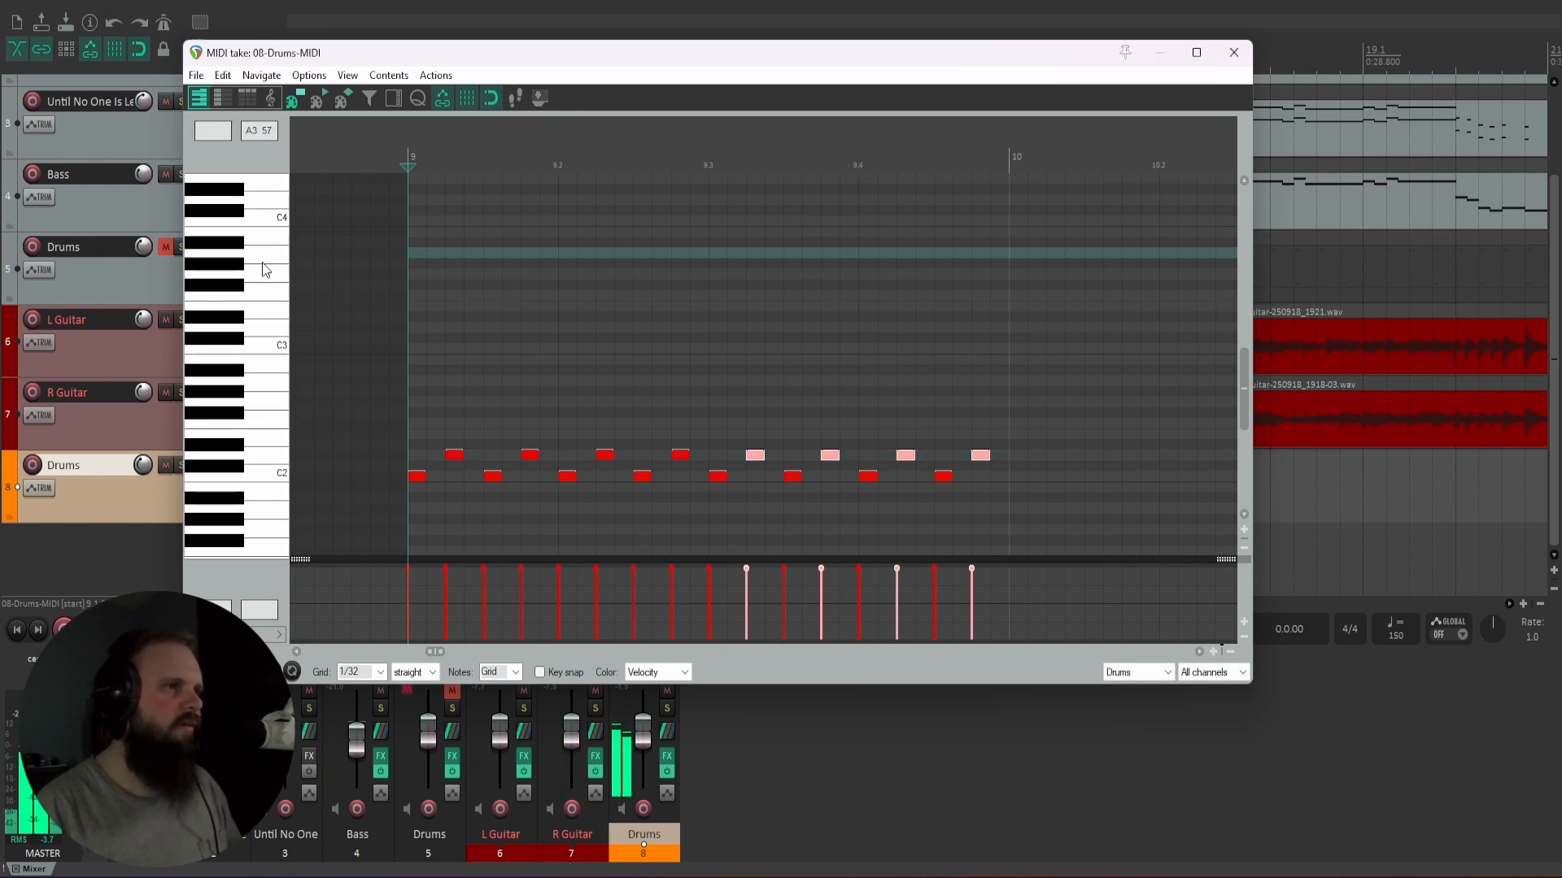
left_click(261, 219)
left_click(264, 273)
left_click(266, 327)
left_click(273, 401)
left_click(277, 453)
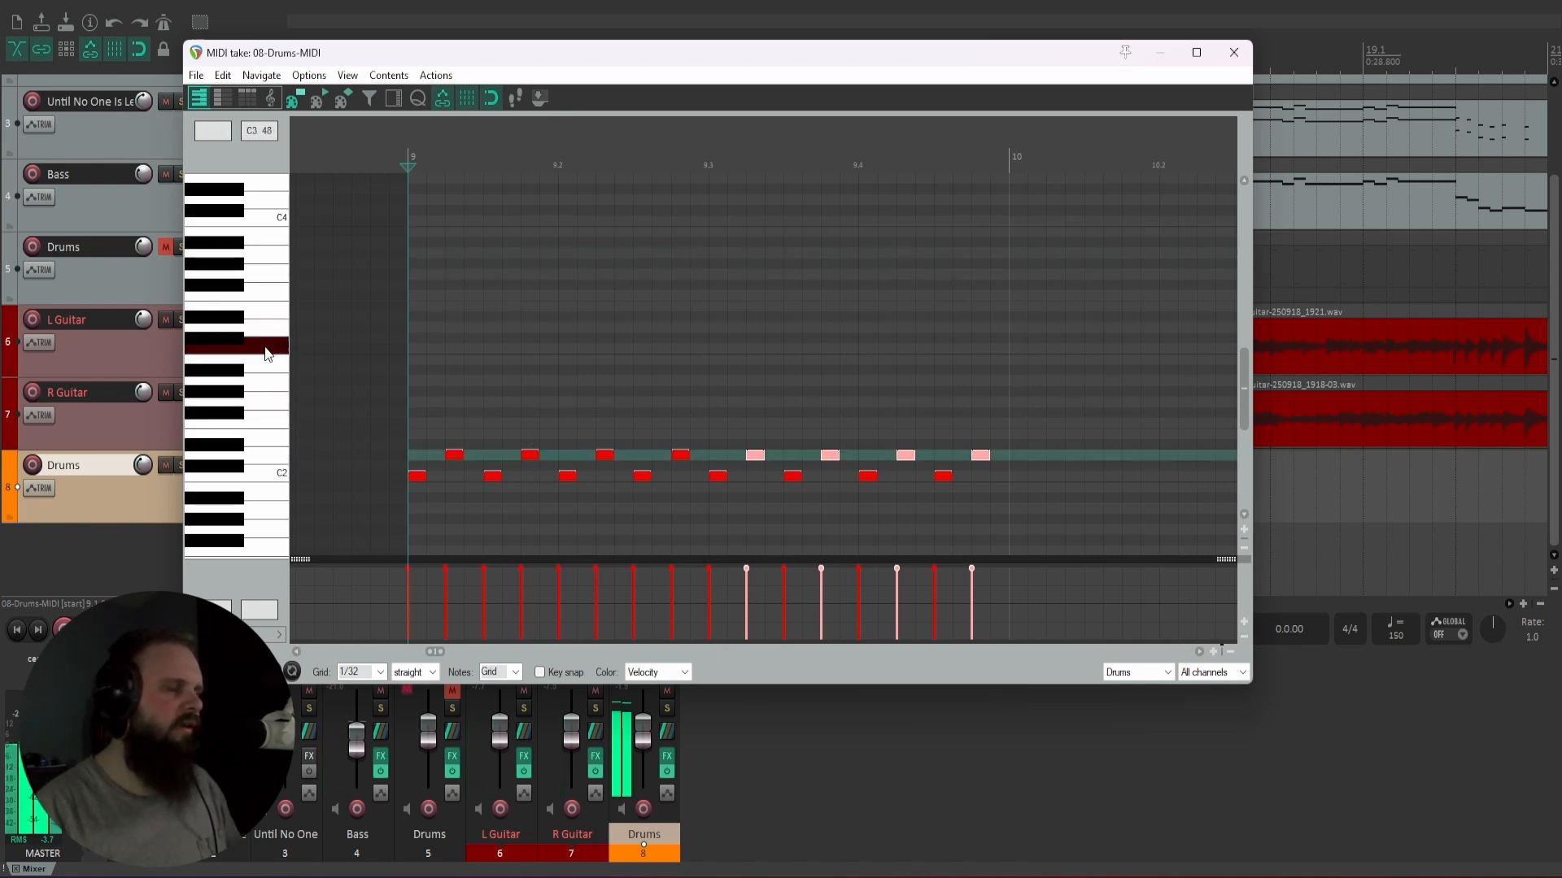
left_click(268, 348)
left_click(235, 318)
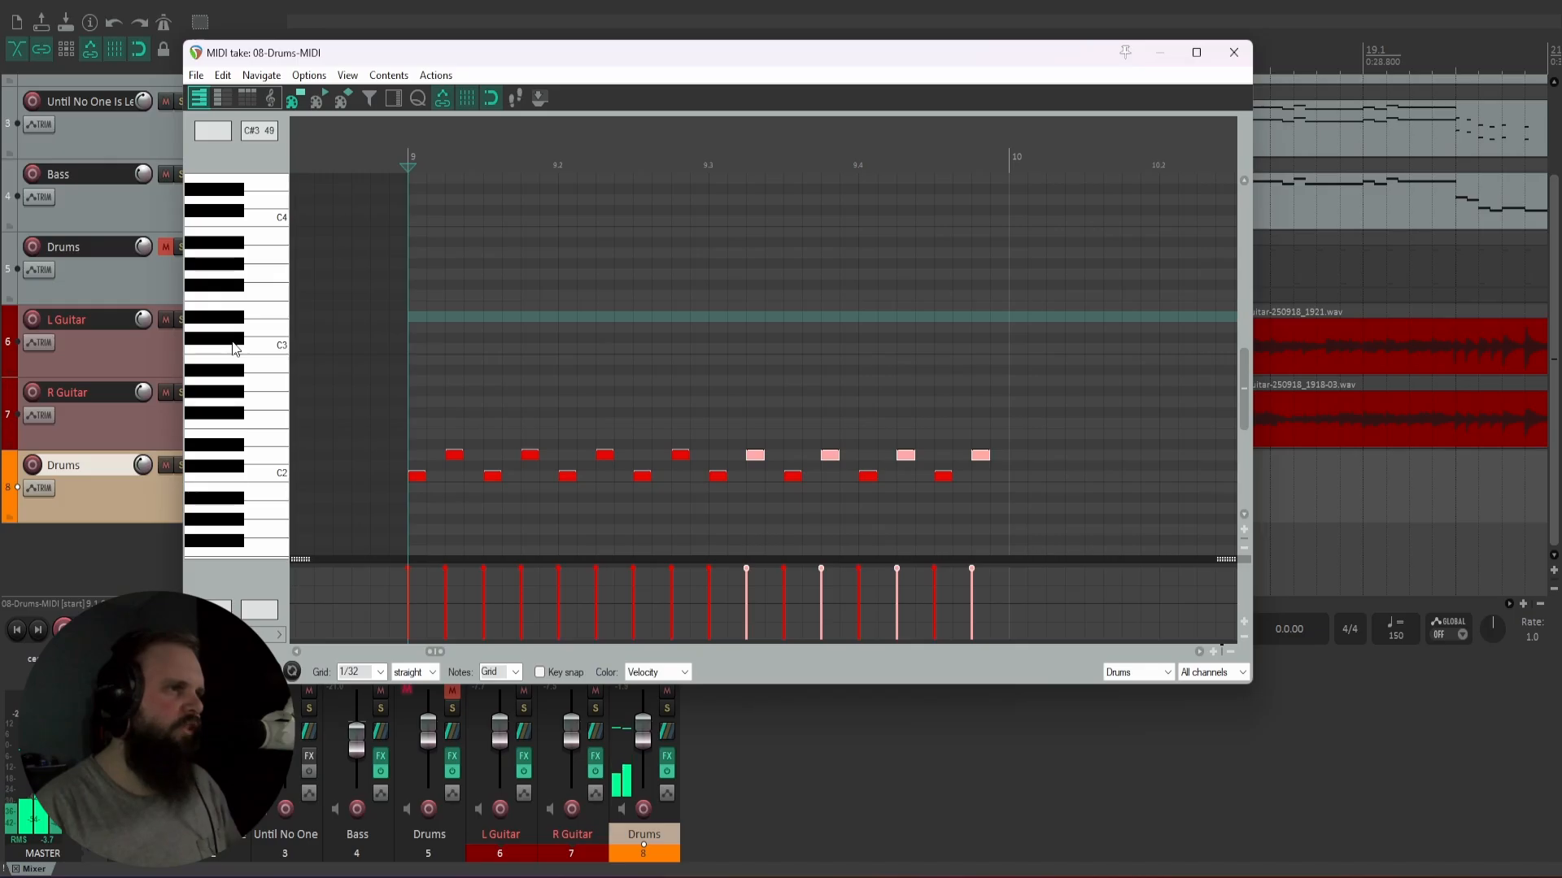
left_click(233, 340)
left_click(233, 318)
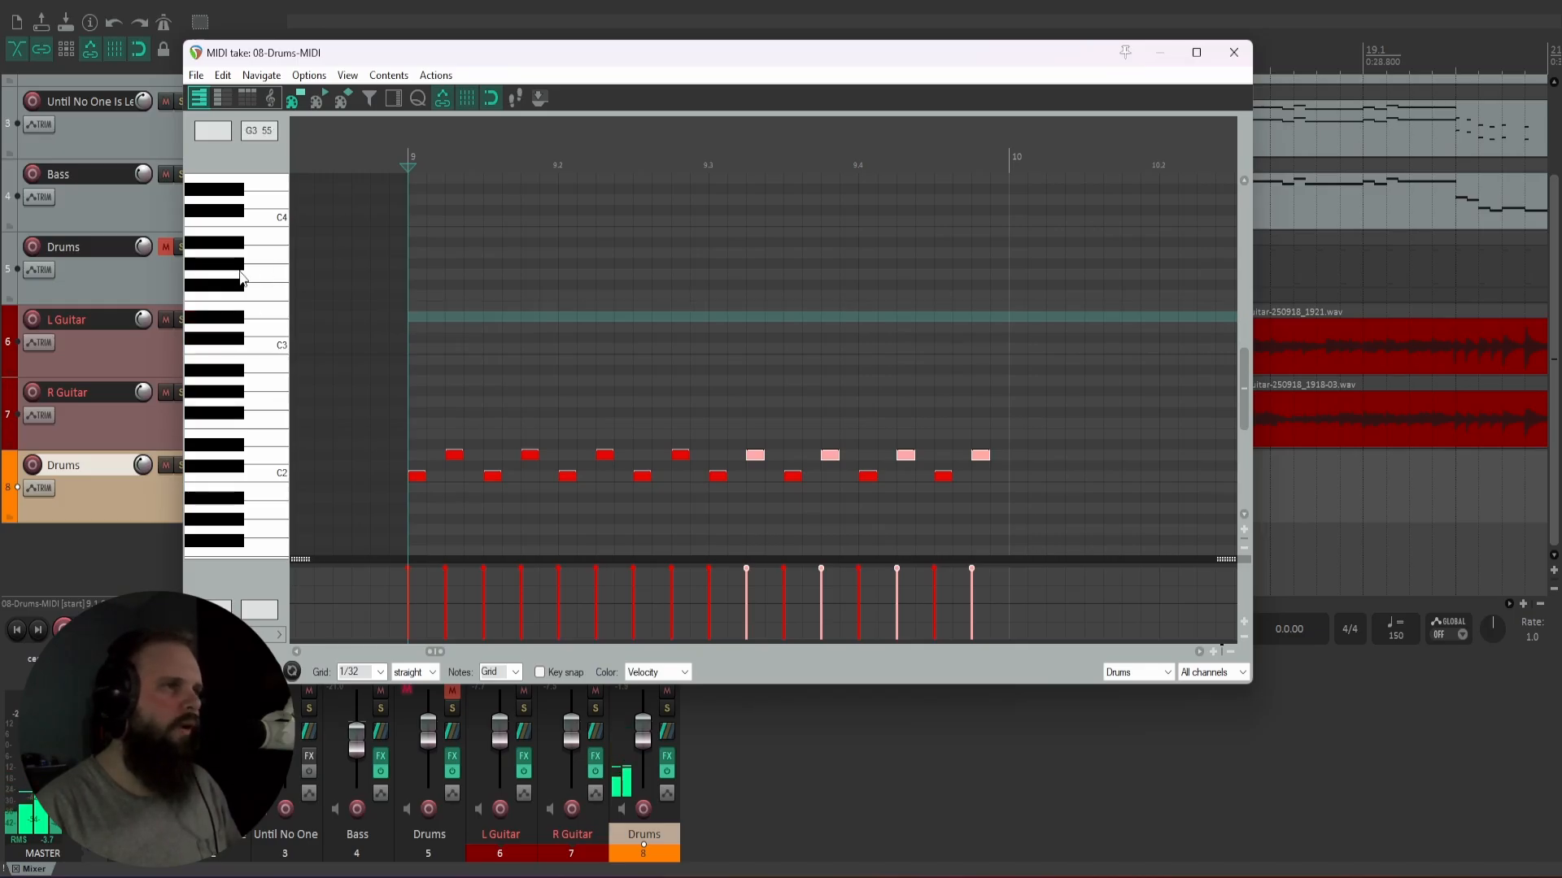
left_click(267, 401)
left_click(269, 359)
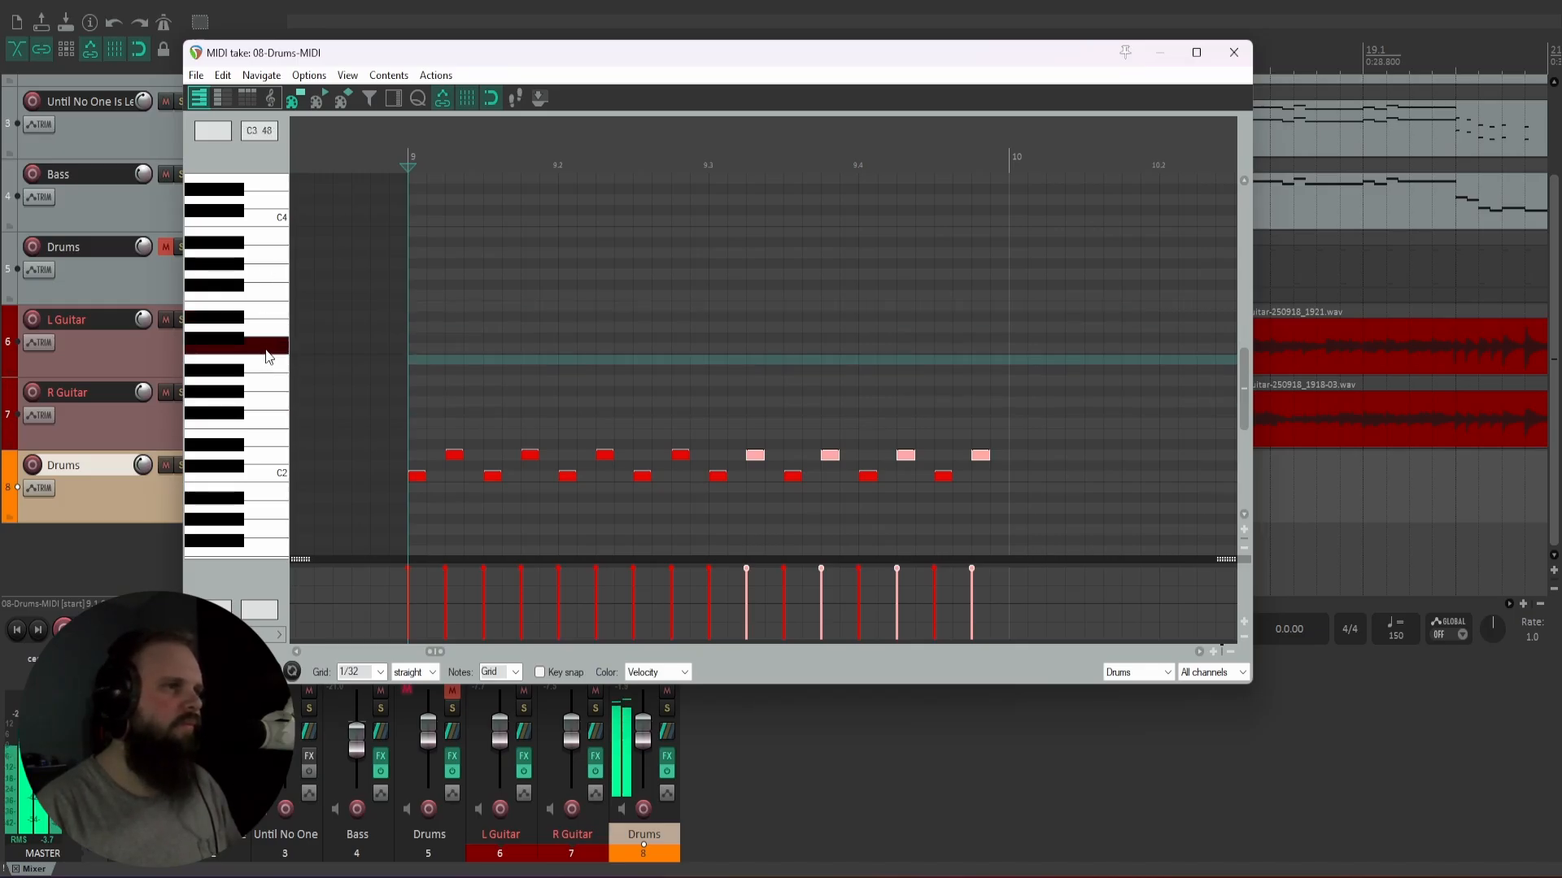
left_click(269, 348)
left_click(267, 328)
left_click(262, 297)
left_click(256, 309)
left_click(236, 434)
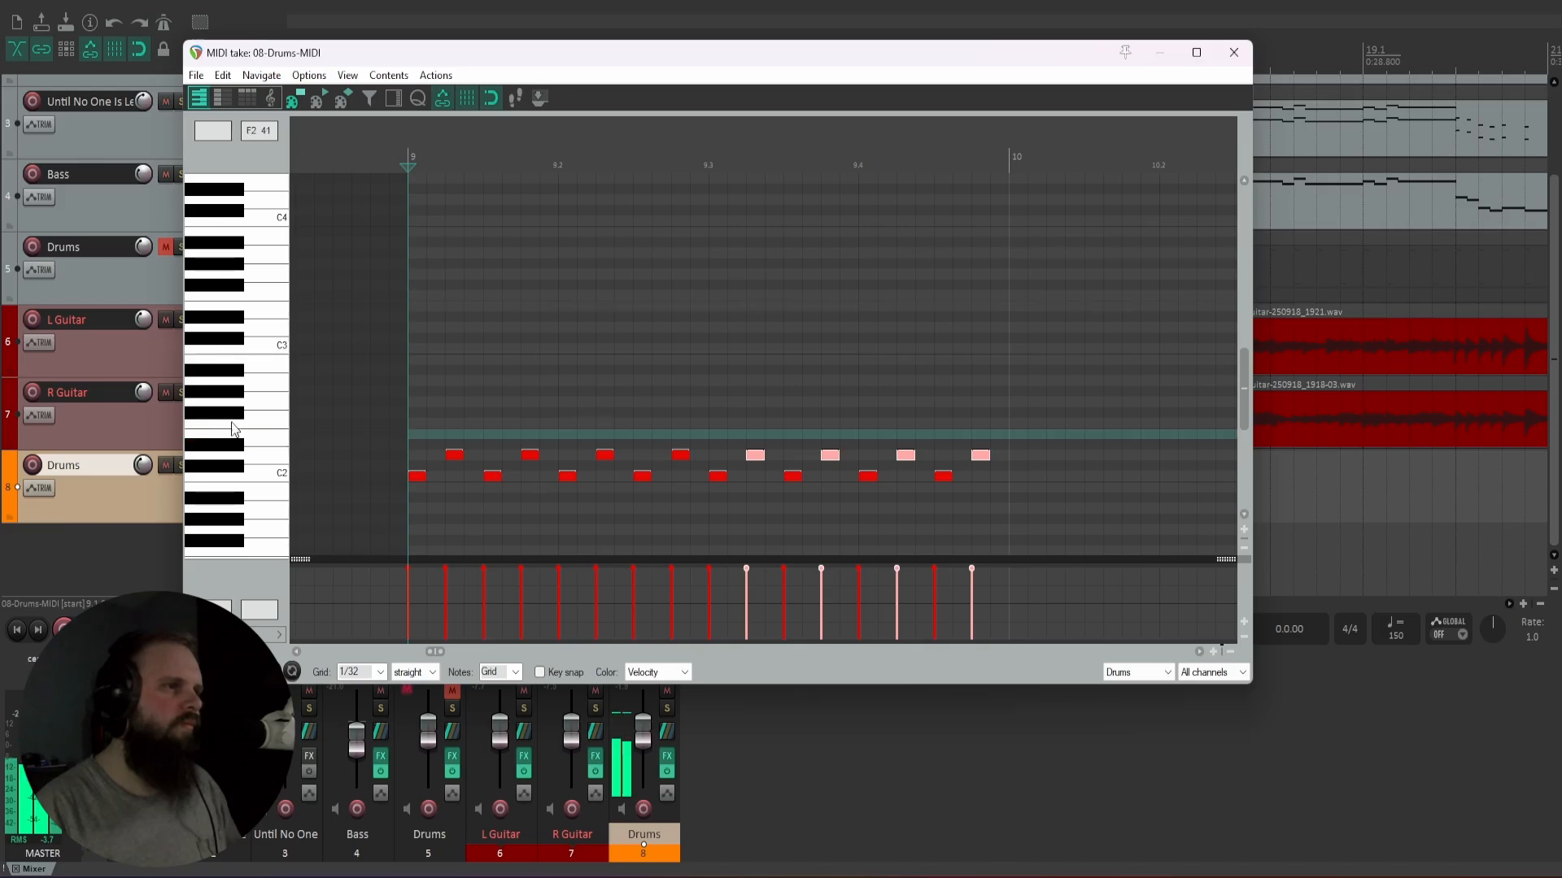
left_click(236, 414)
left_click(232, 392)
left_click(232, 370)
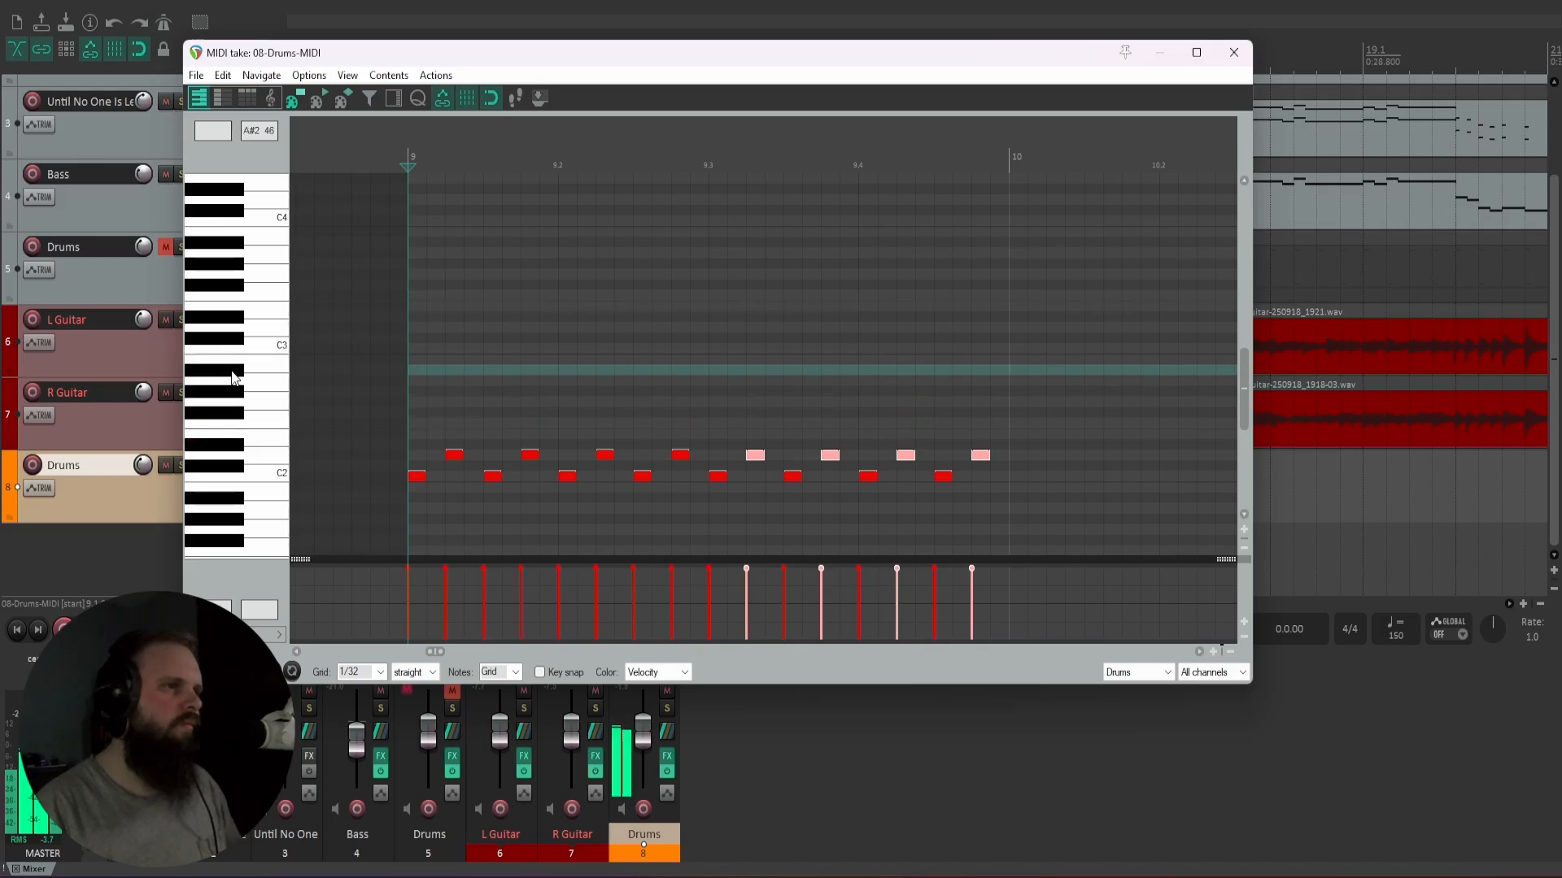
- Place an A#2 note on each of the four beats of bar 9 and play back from the bar's start
left_click(416, 371)
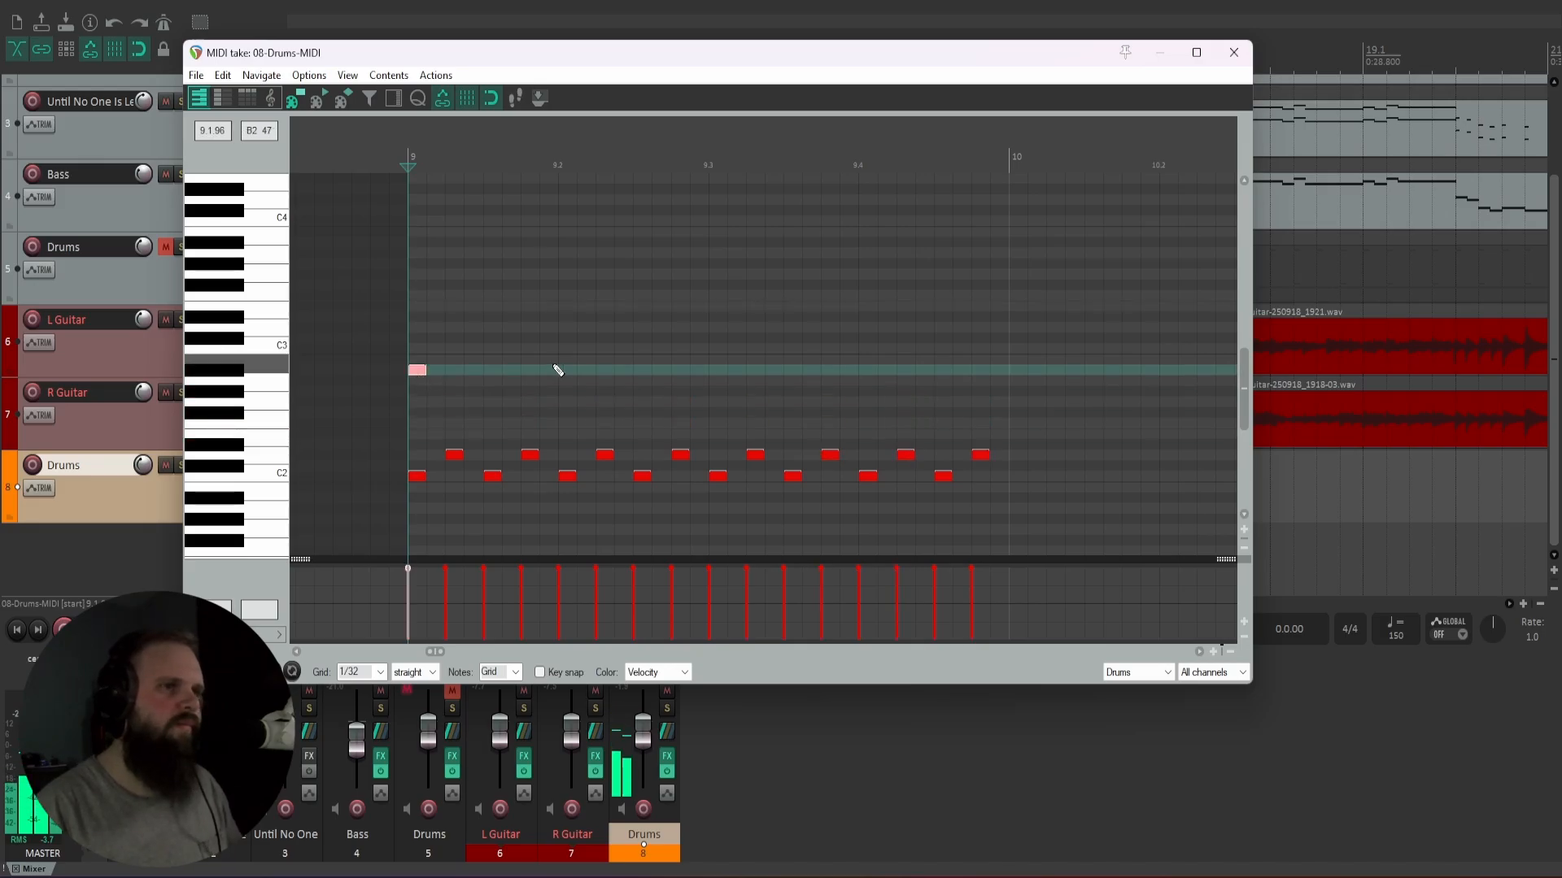
left_click(566, 370)
left_click(717, 370)
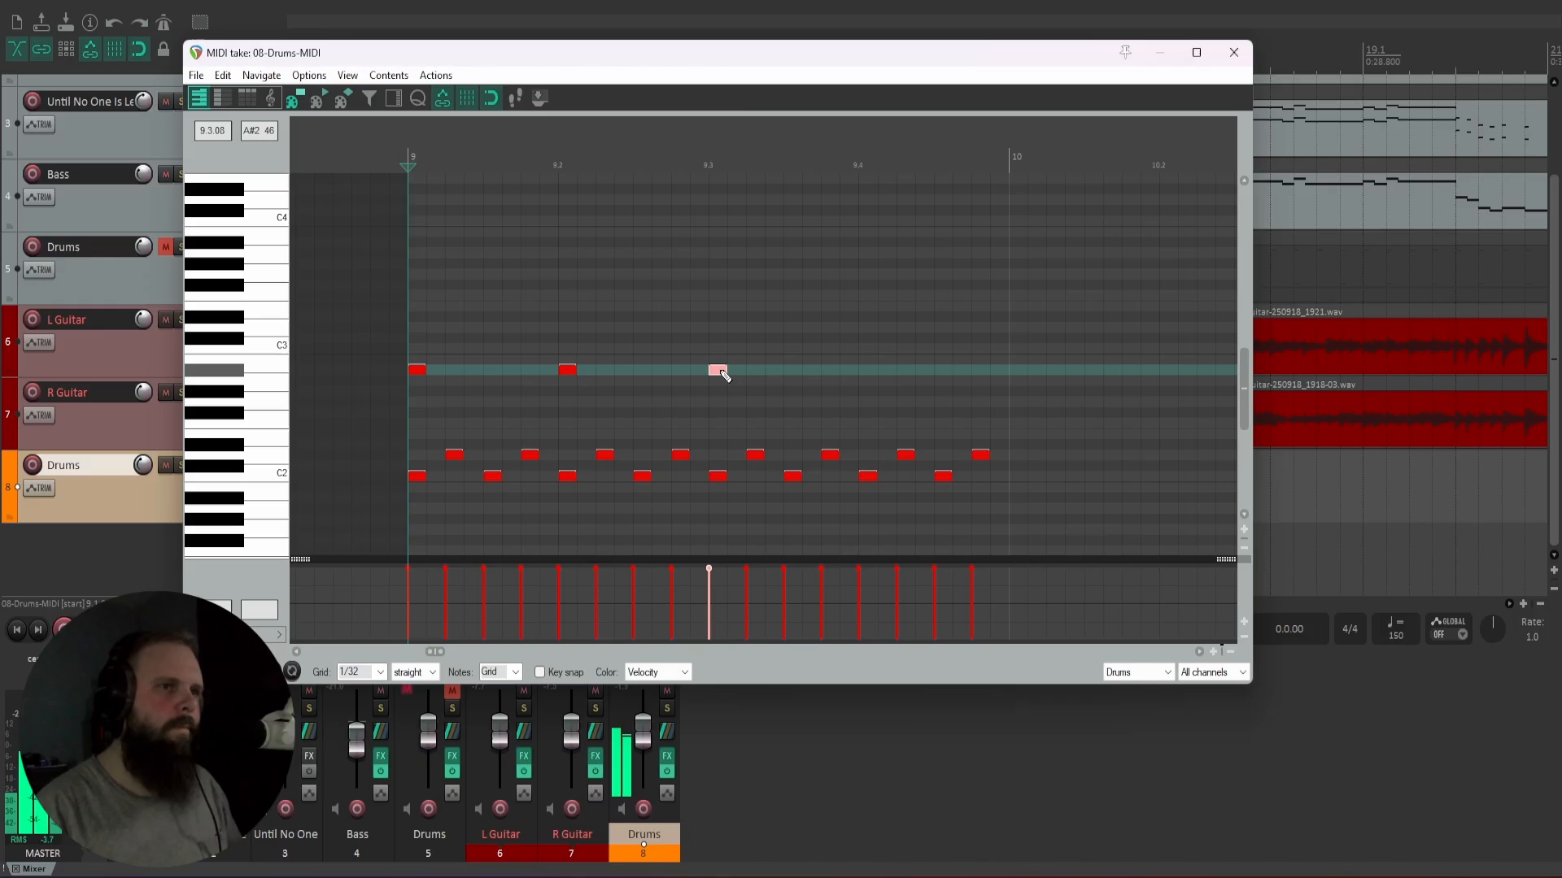
left_click(868, 370)
key("w")
key("space")
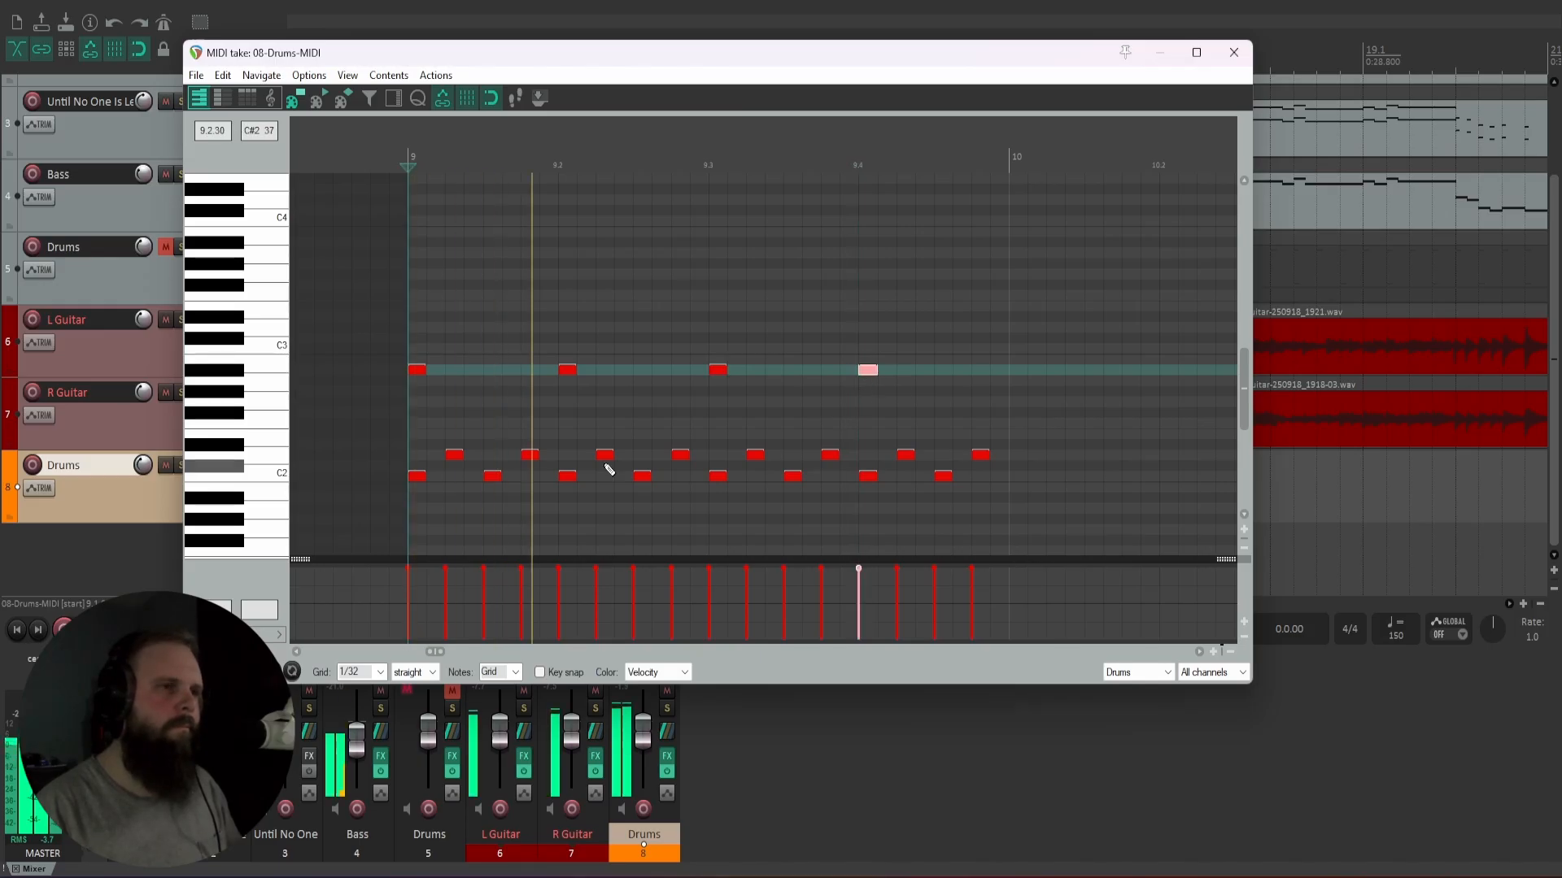
key("space")
- Duplicate the four A#2 notes half a beat further on and play back from the start of bar 9
left_click_drag(957, 394, 350, 265)
key("ctrl+c")
key("ctrl+v")
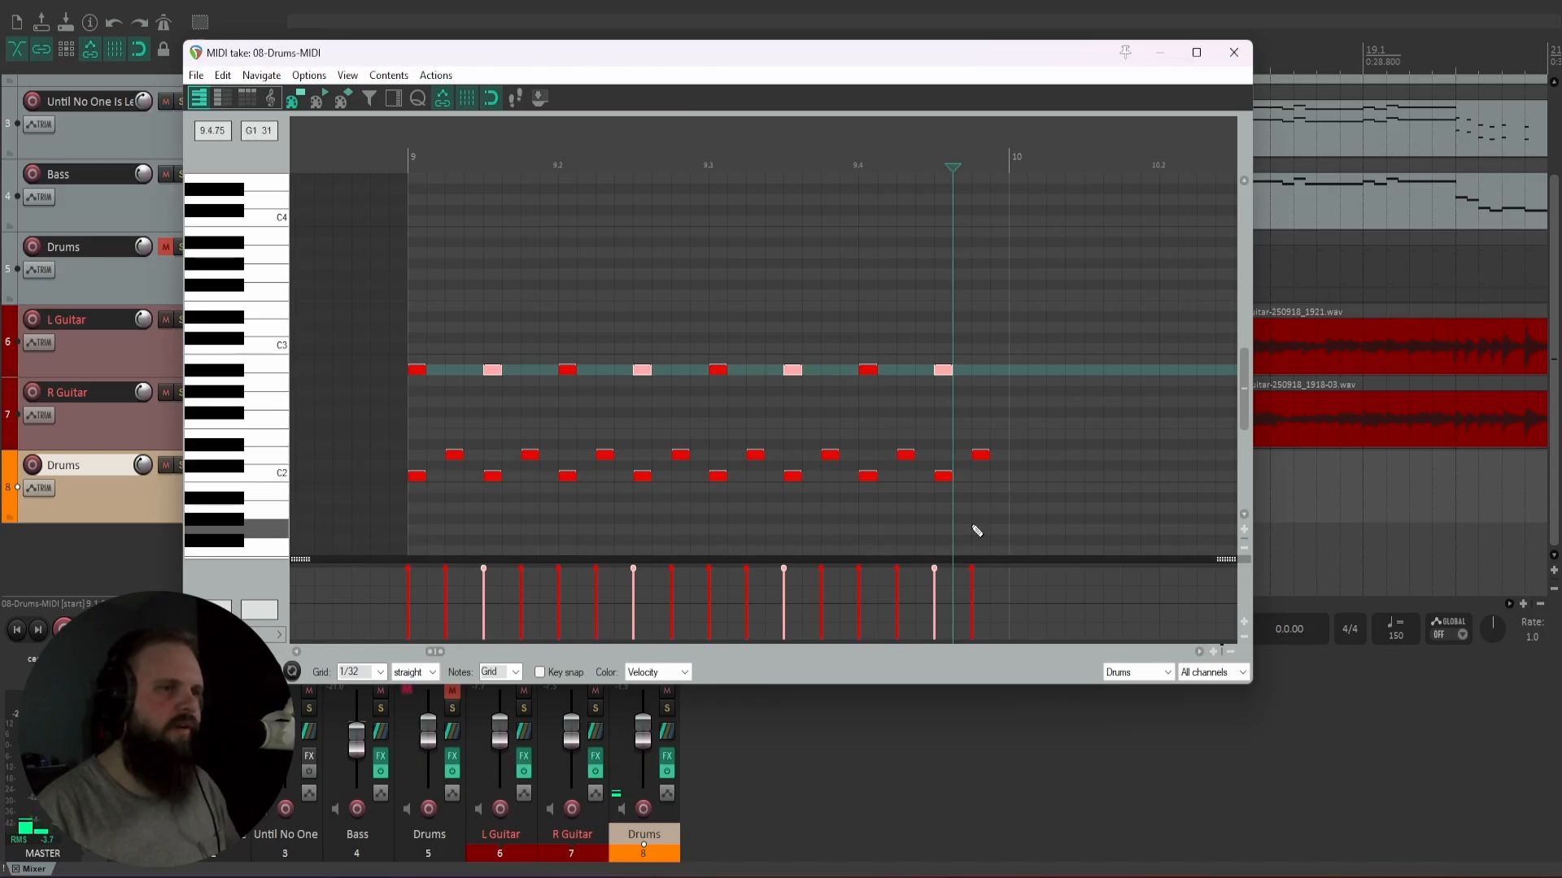
key("w")
key("space")
key("space")
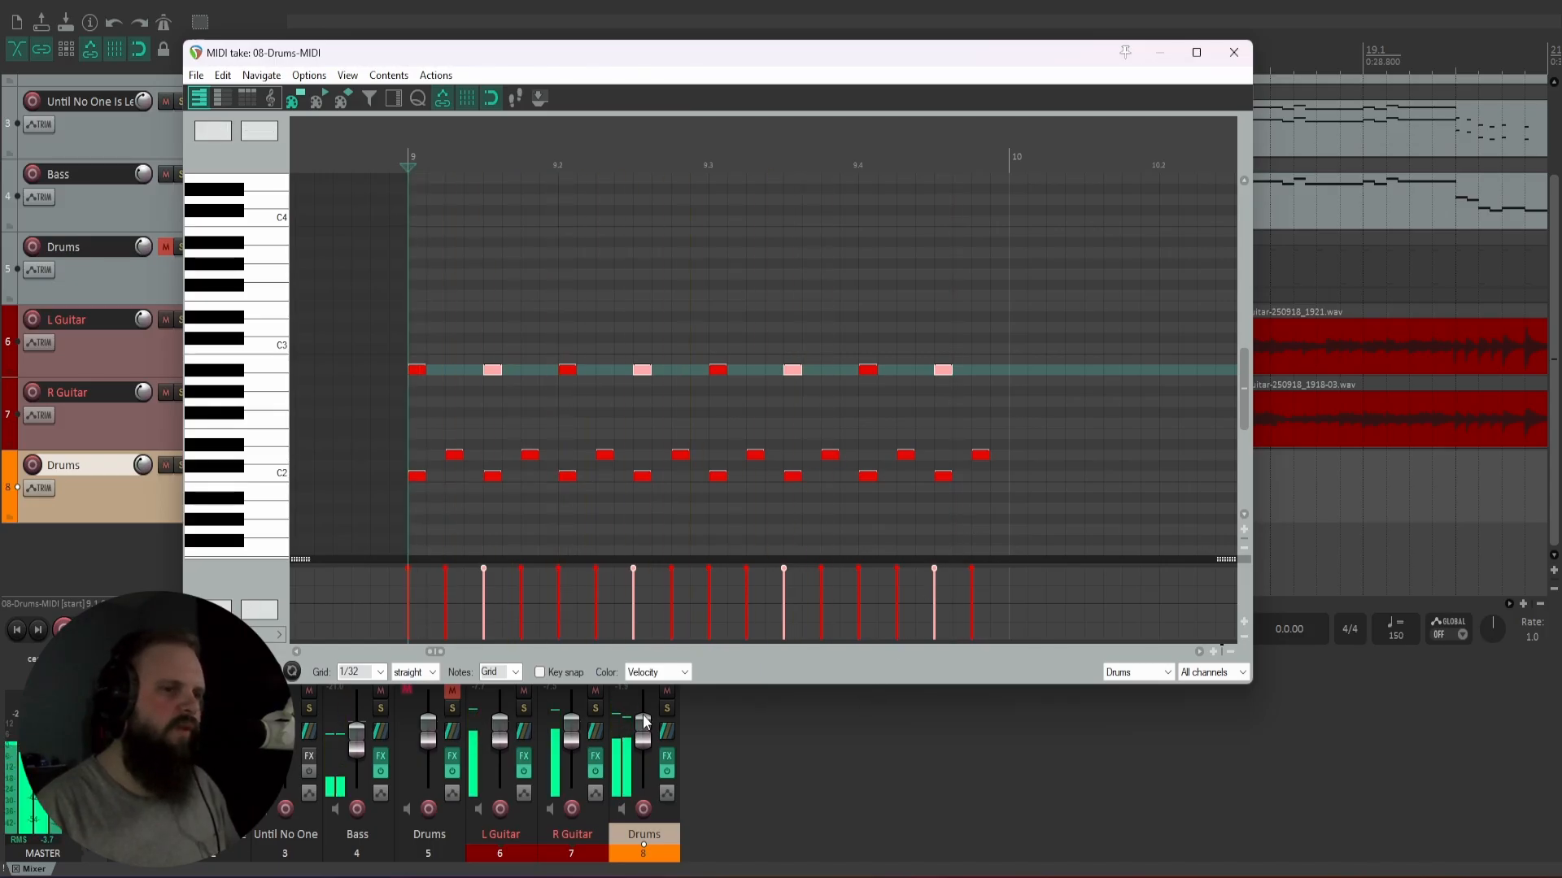
- Solo the orange Drums track and play back its pattern from the start of bar 9
left_click(670, 711)
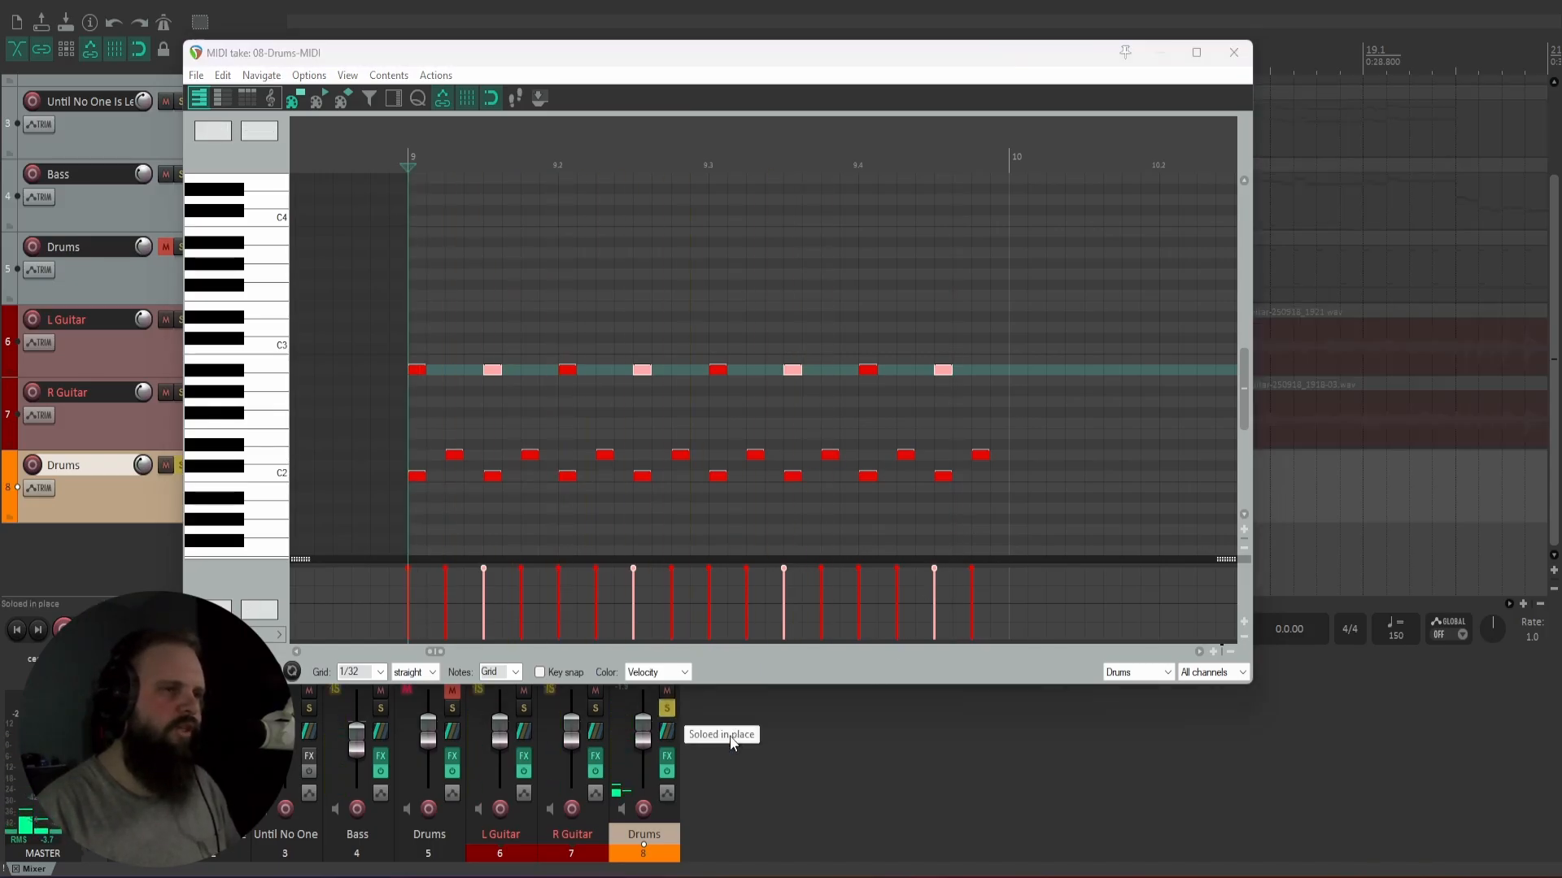
key("space")
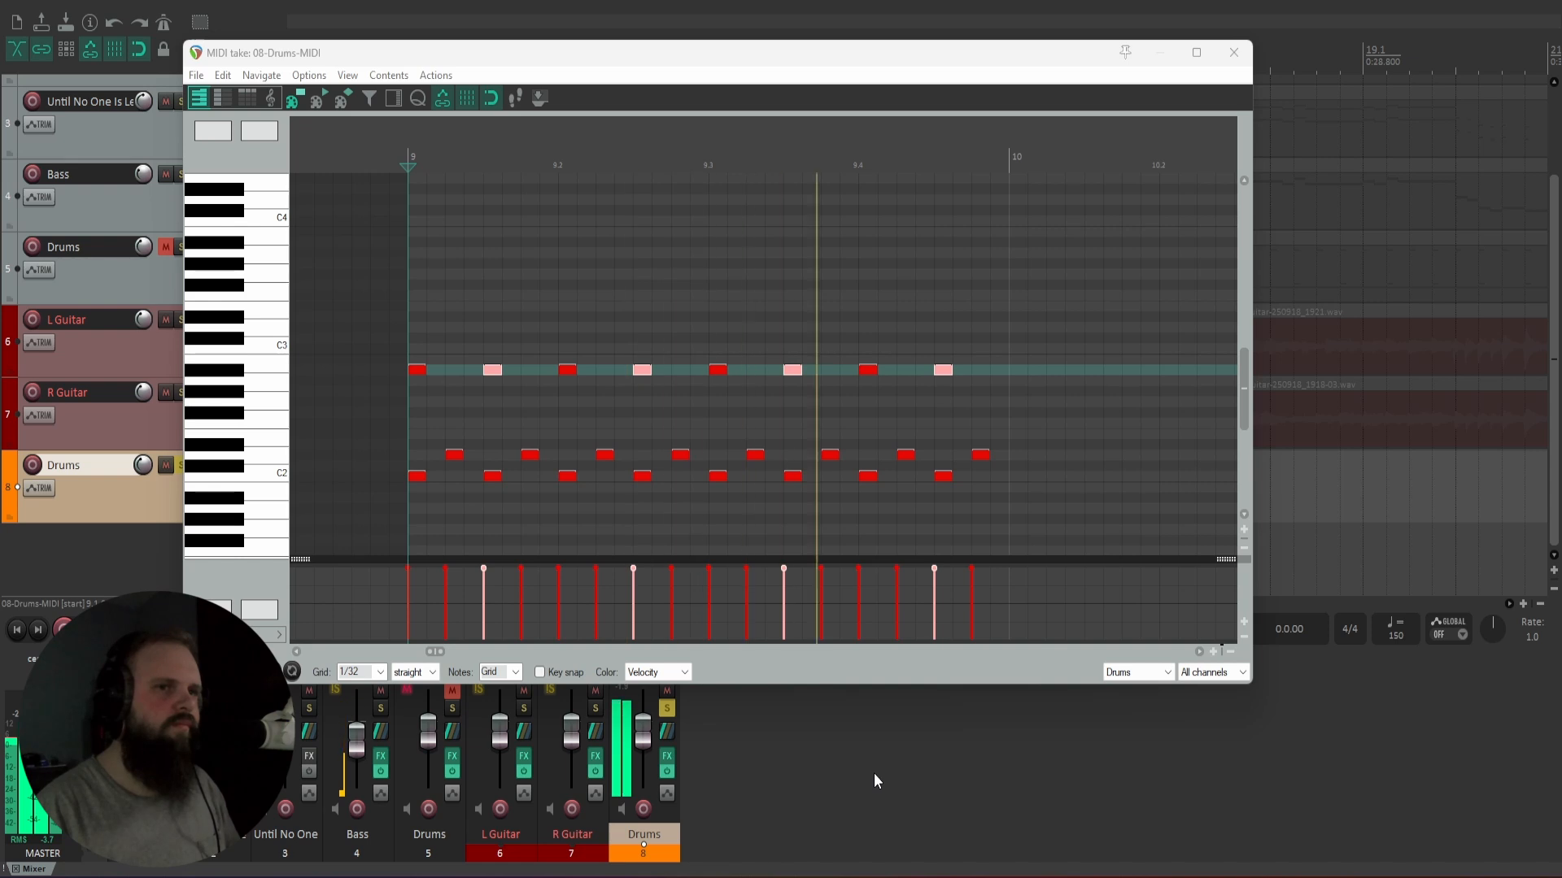
key("space")
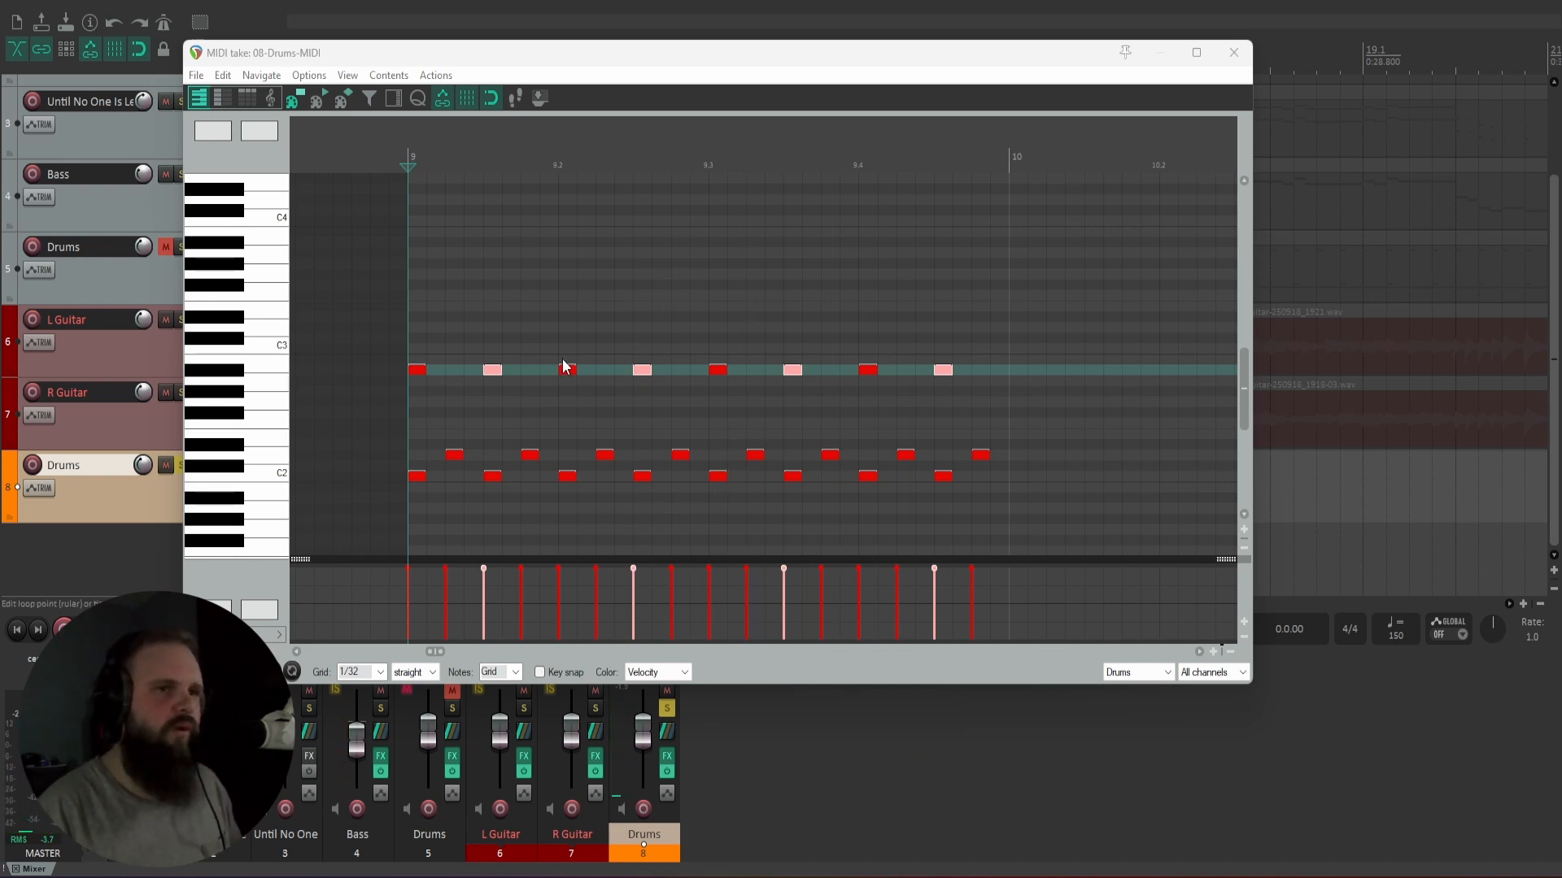
- Select the last A#2 note of bar 9 and audition the drum sound on the C#3 key
scroll(593, 534, "right", 2)
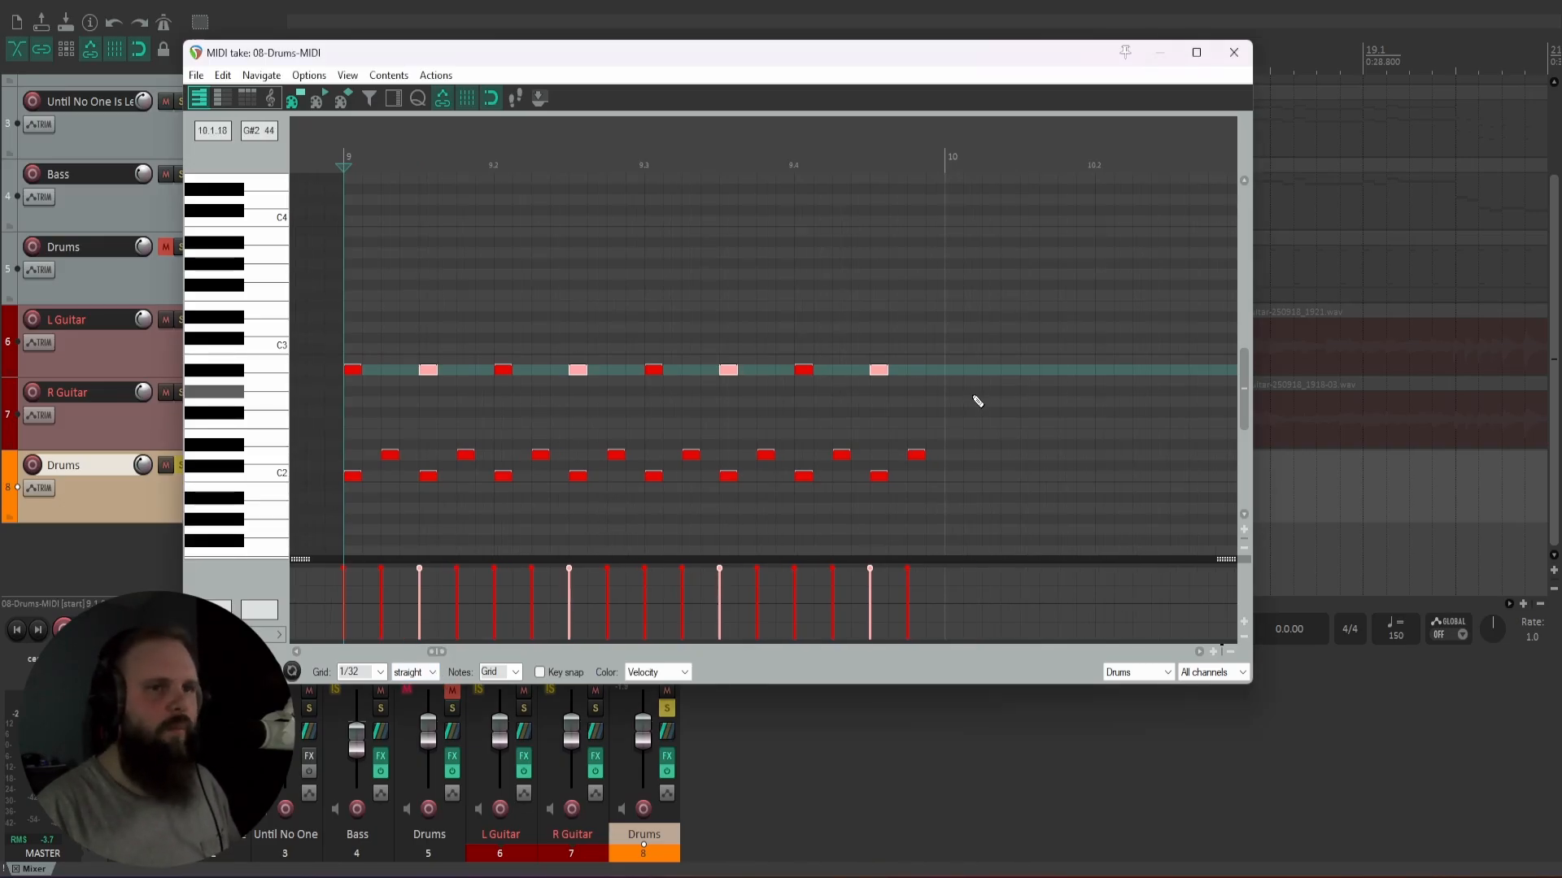
left_click_drag(971, 392, 873, 310)
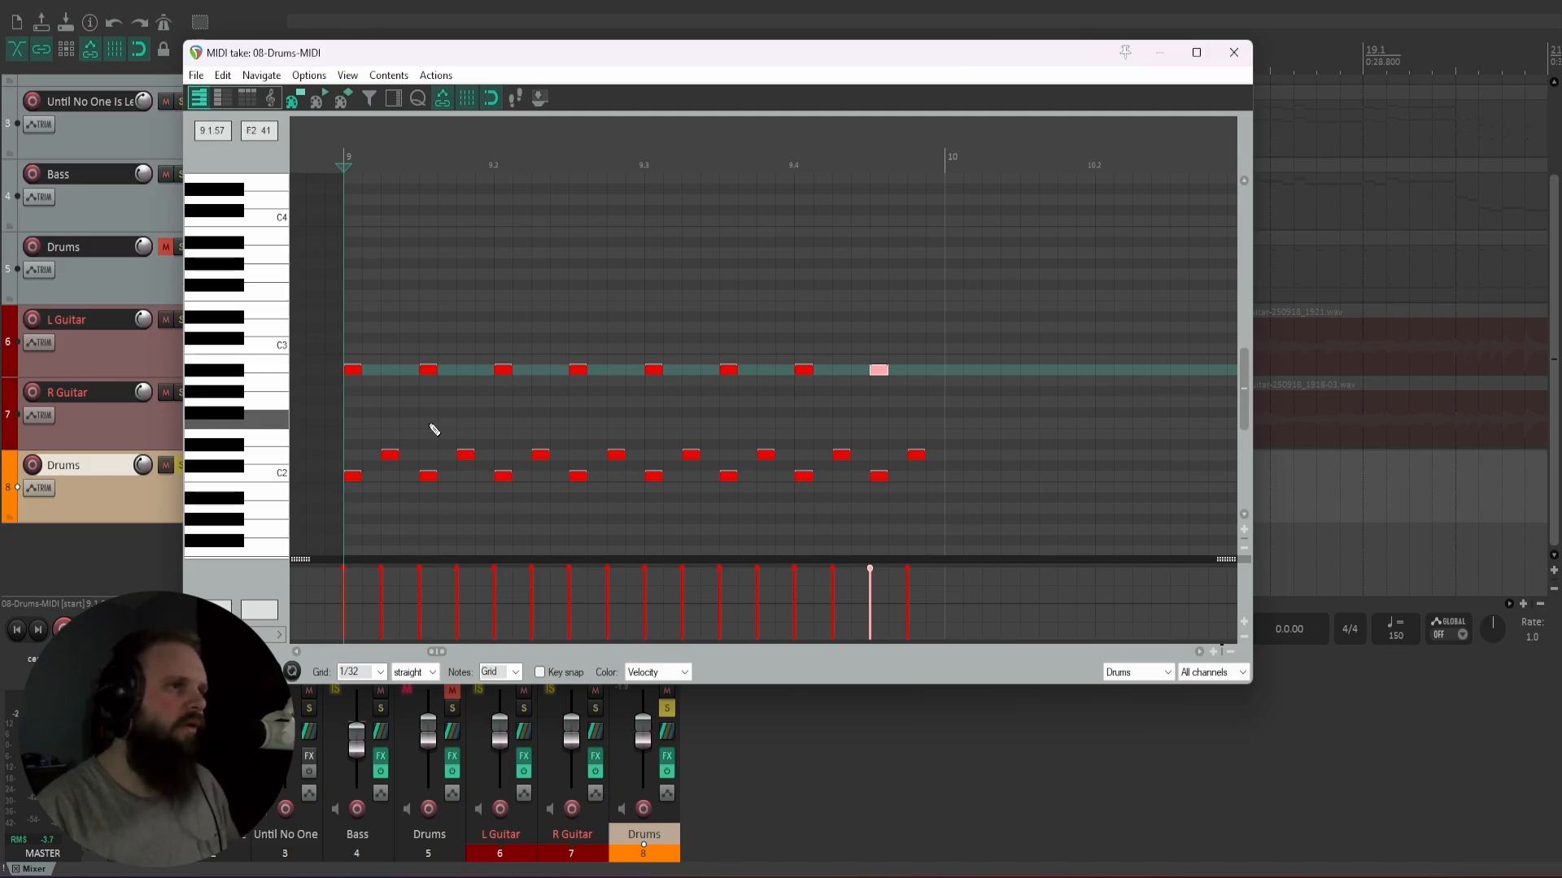
left_click(239, 345)
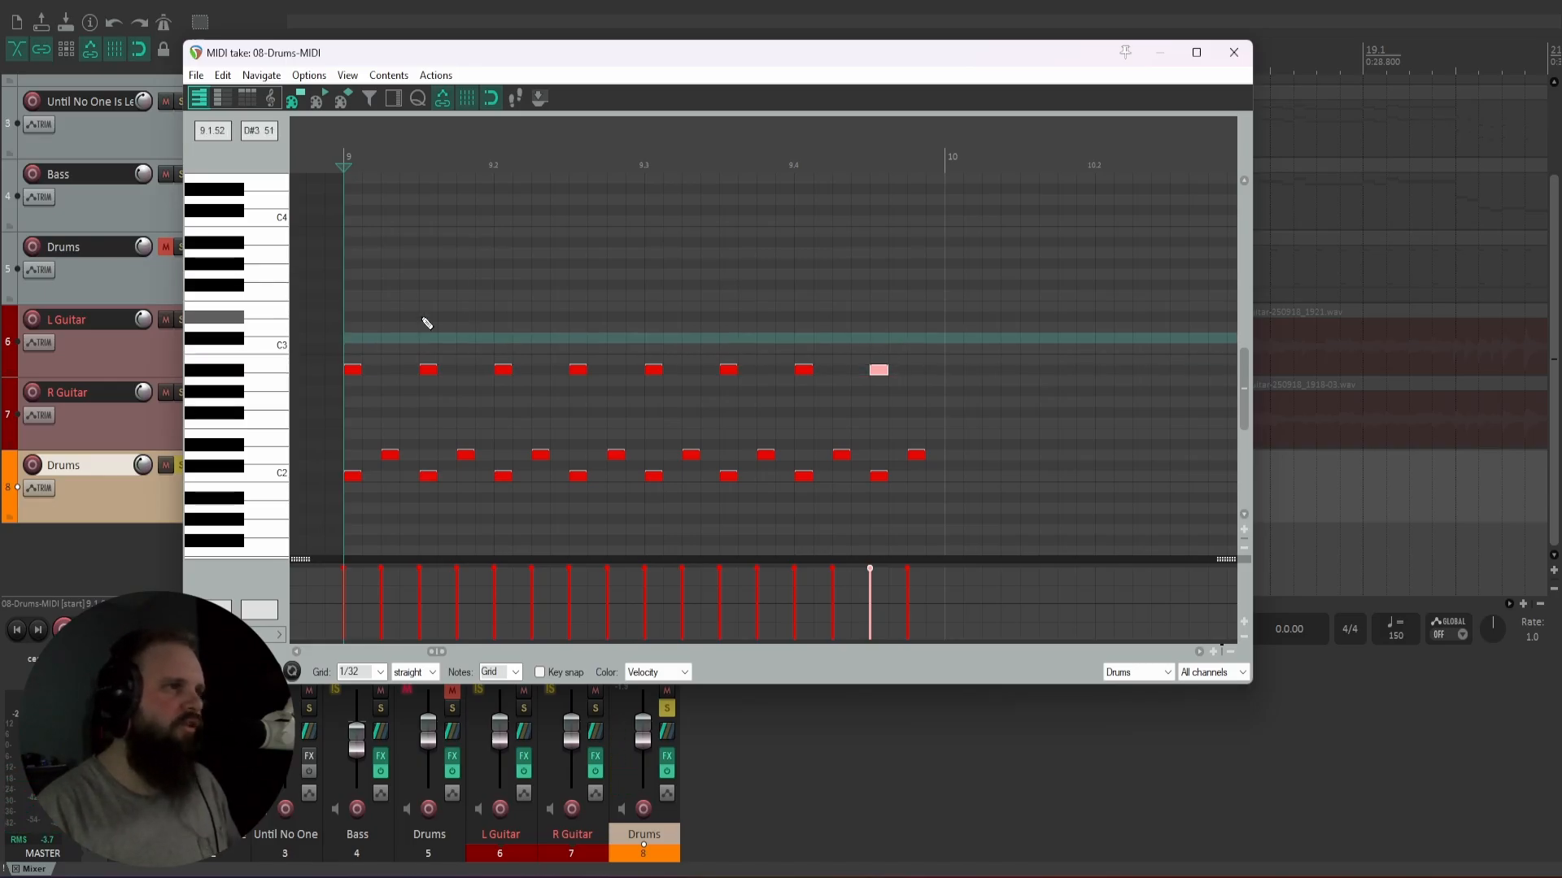
left_click(234, 345)
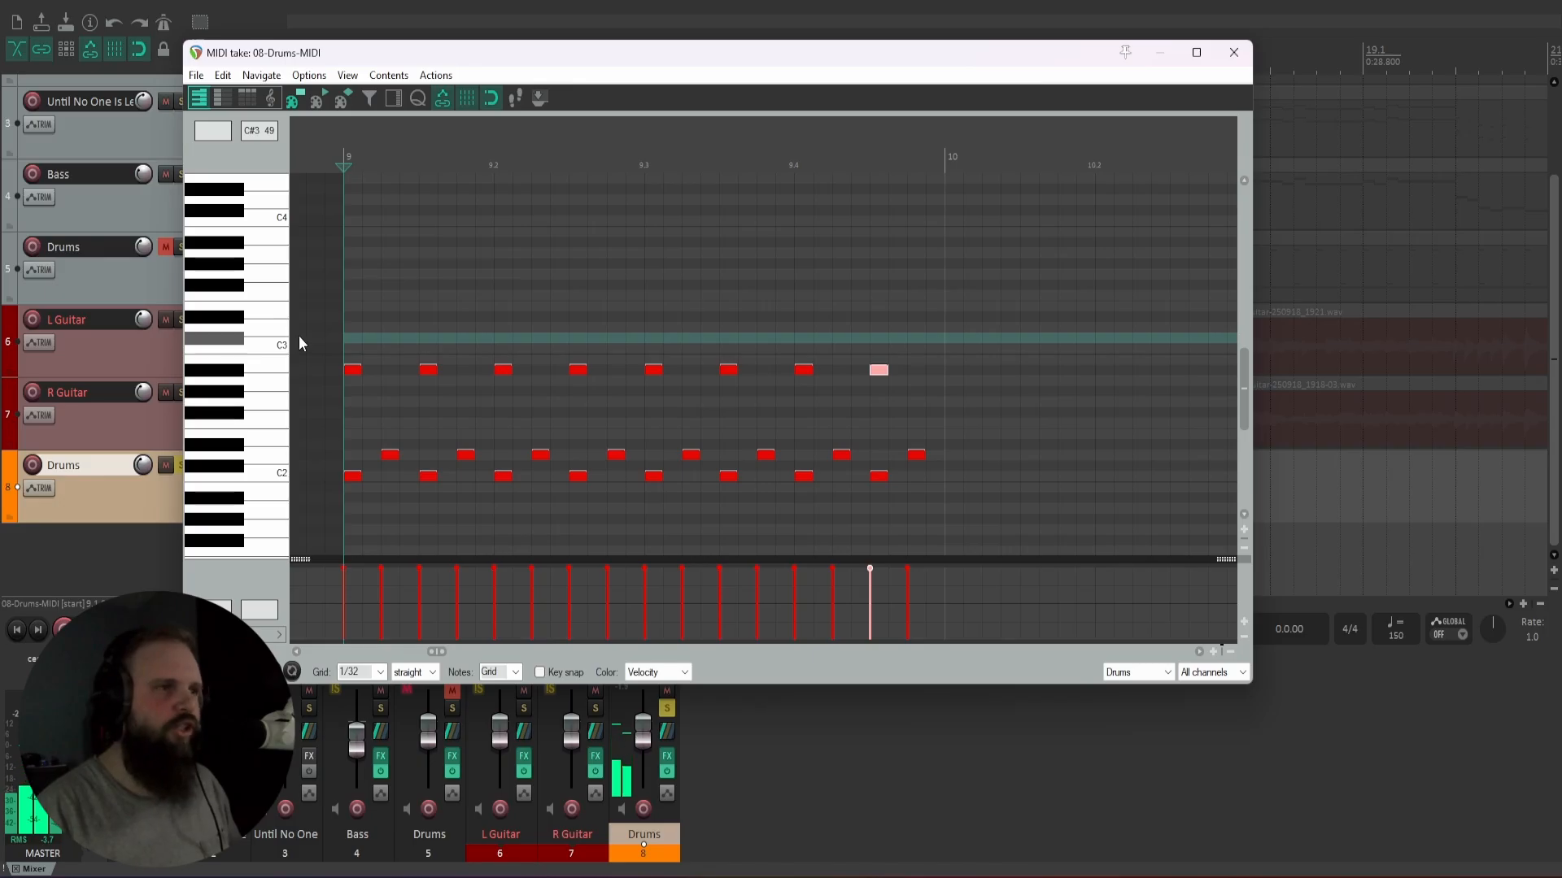
left_click(953, 339)
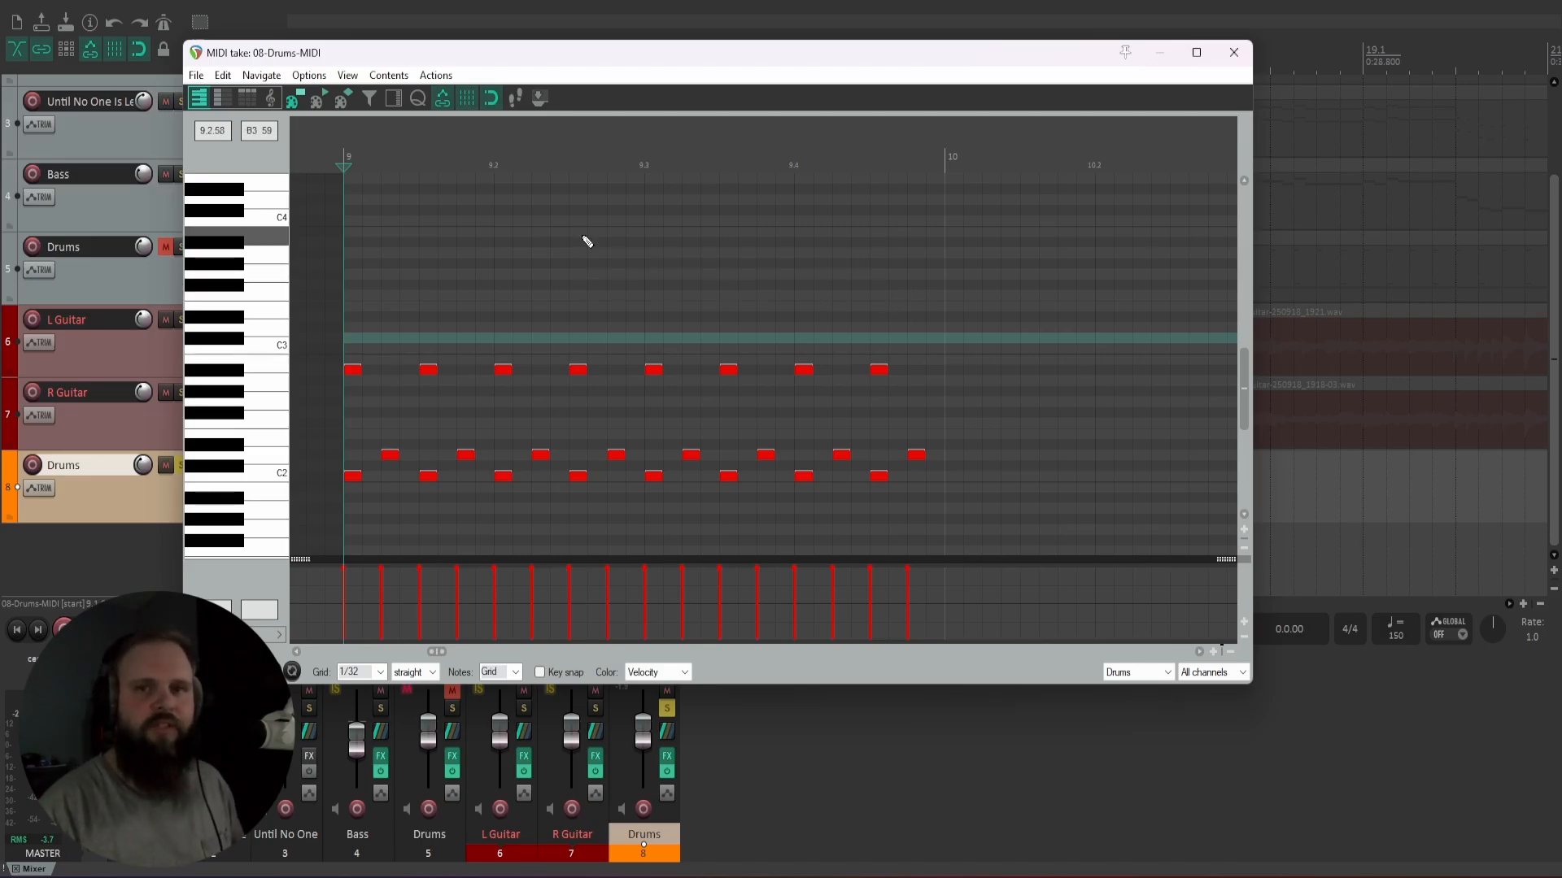
left_click_drag(627, 247, 811, 312)
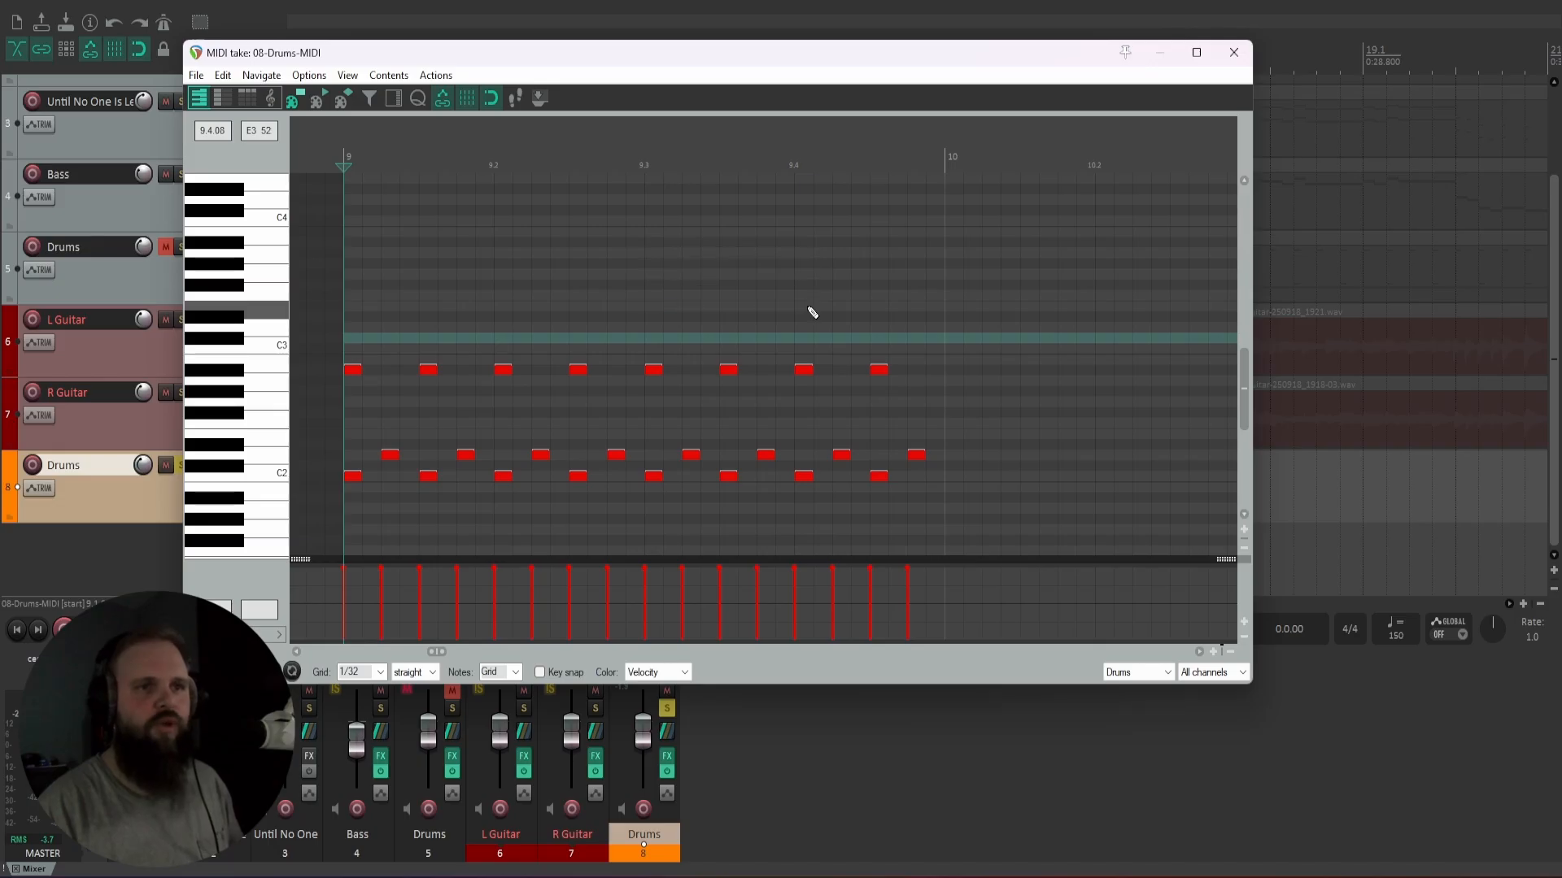